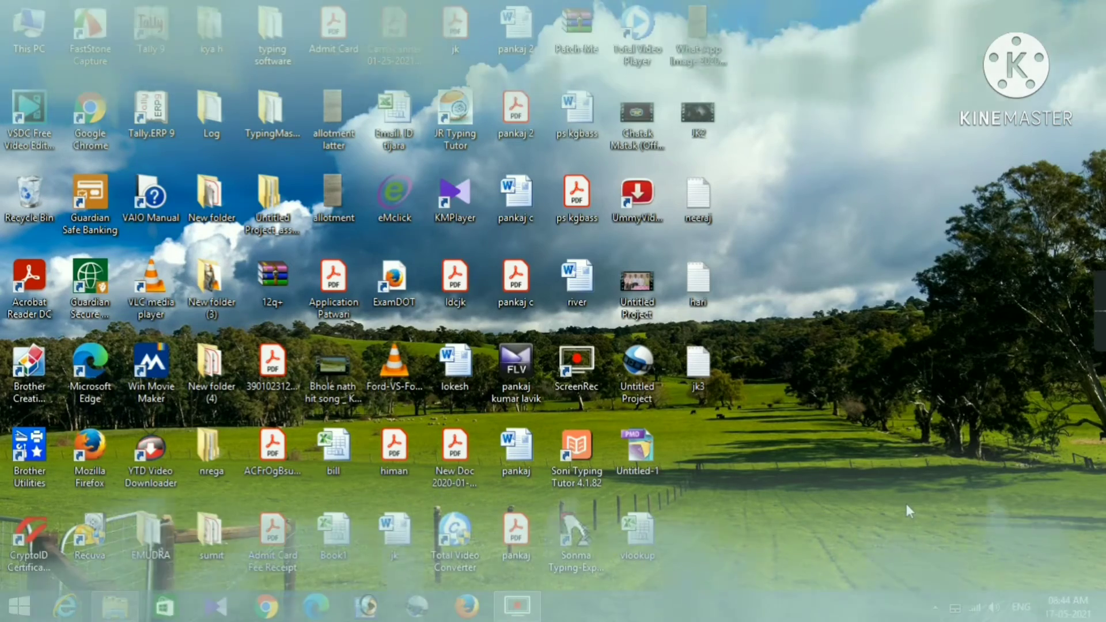
# Step: Launch WordPad through the Run dialog with the command wordpad
pyautogui.press('super+r')
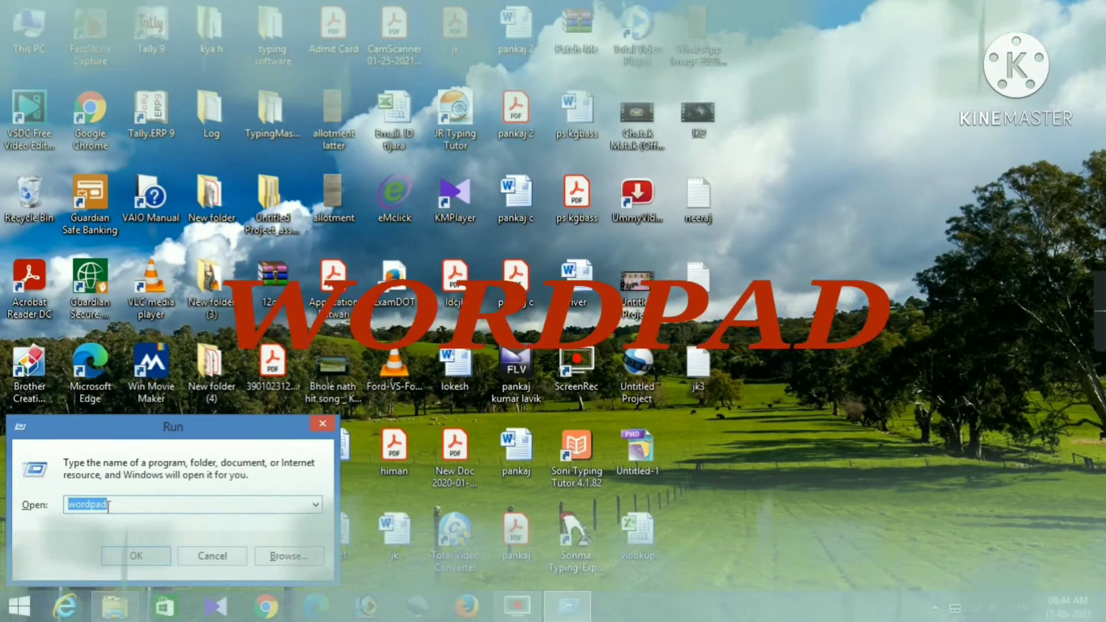
pyautogui.click(141, 558)
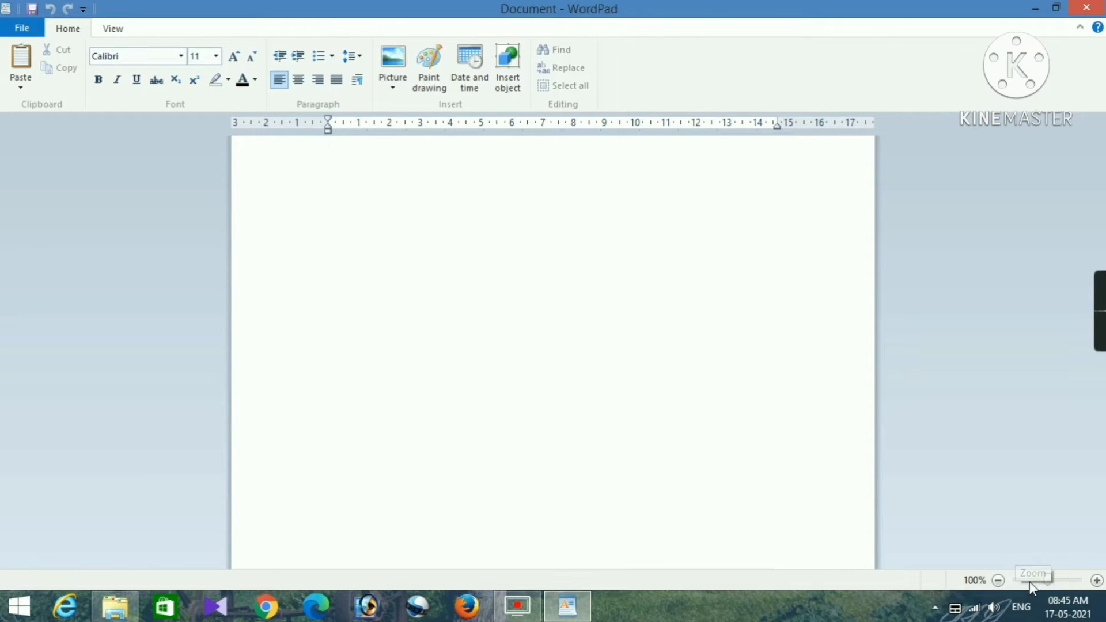
# Step: Zoom the blank document out to 82% and restore the zoom to 100%
pyautogui.moveTo(1044, 579)
pyautogui.mouseDown()
pyautogui.moveTo(1062, 579)
pyautogui.moveTo(1032, 580)
pyautogui.moveTo(1041, 584)
pyautogui.mouseUp()
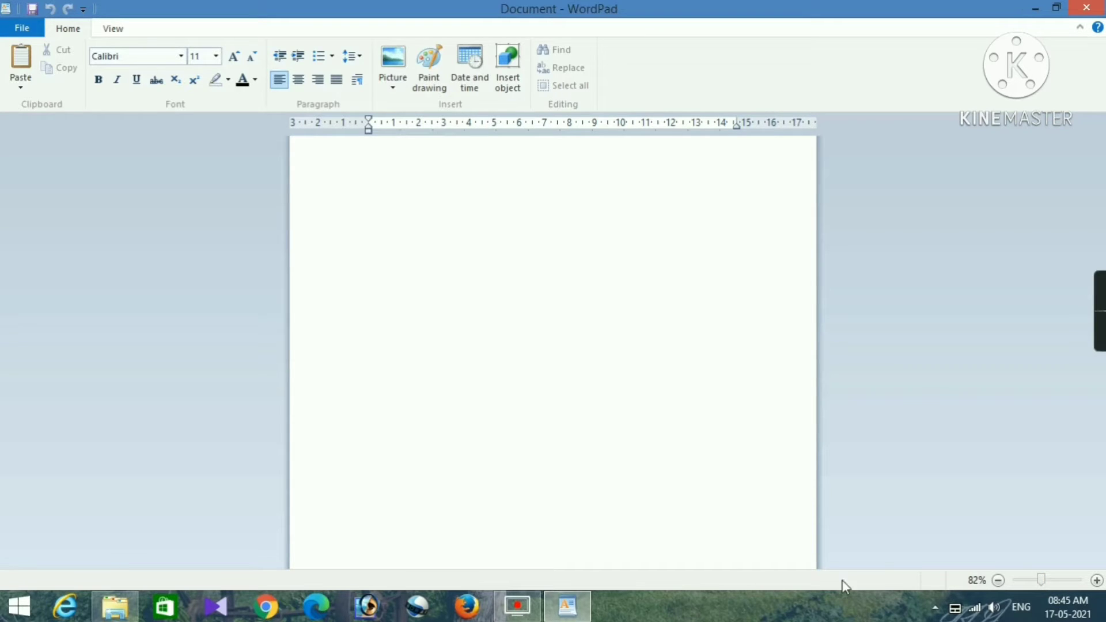
pyautogui.click(1096, 582)
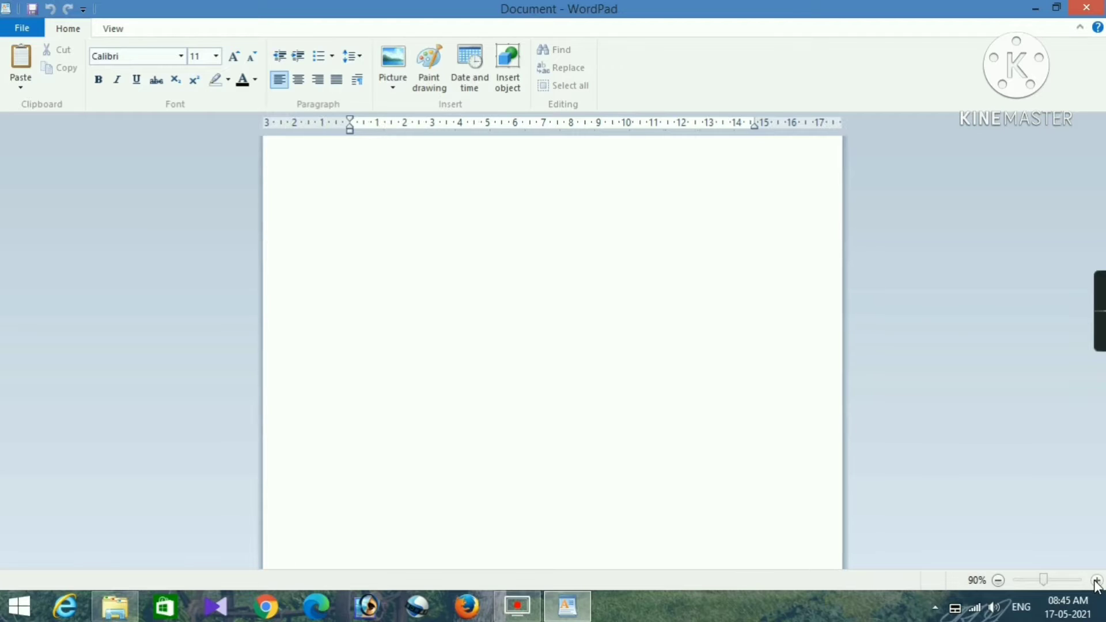
pyautogui.click(1097, 582)
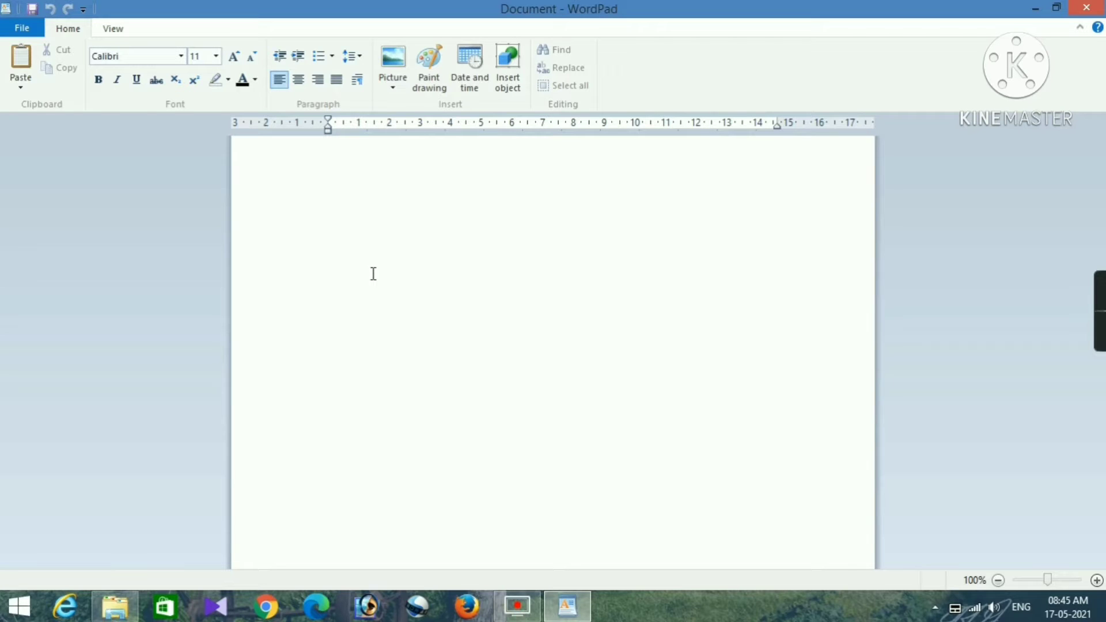
# Step: View the paper, orientation and margin settings in Page Setup and cancel without changing them
pyautogui.click(23, 28)
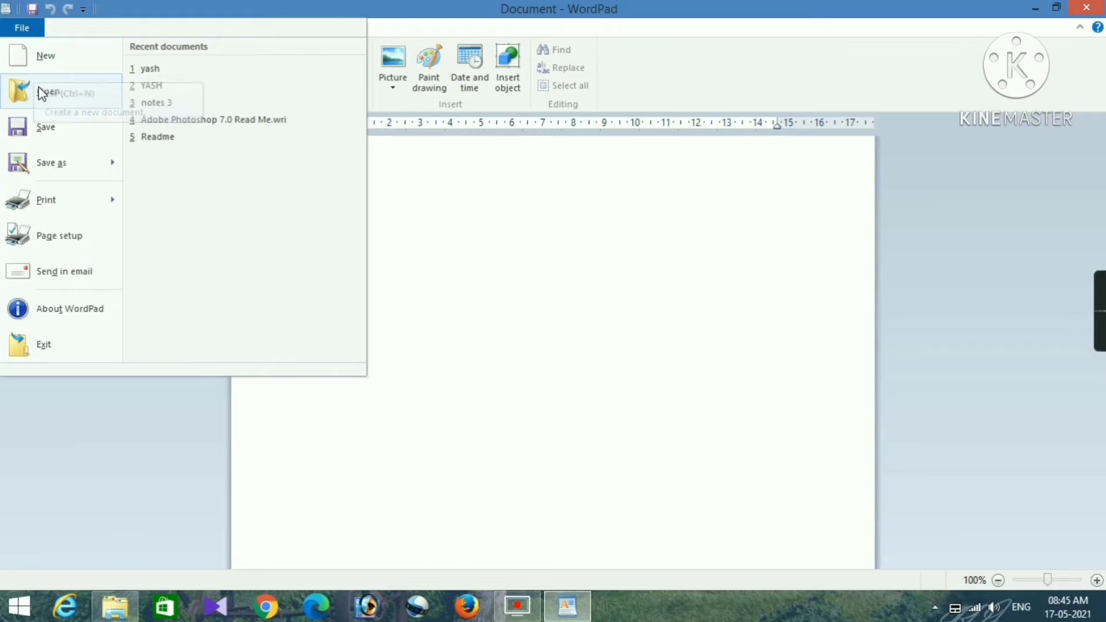
pyautogui.moveTo(49, 203)
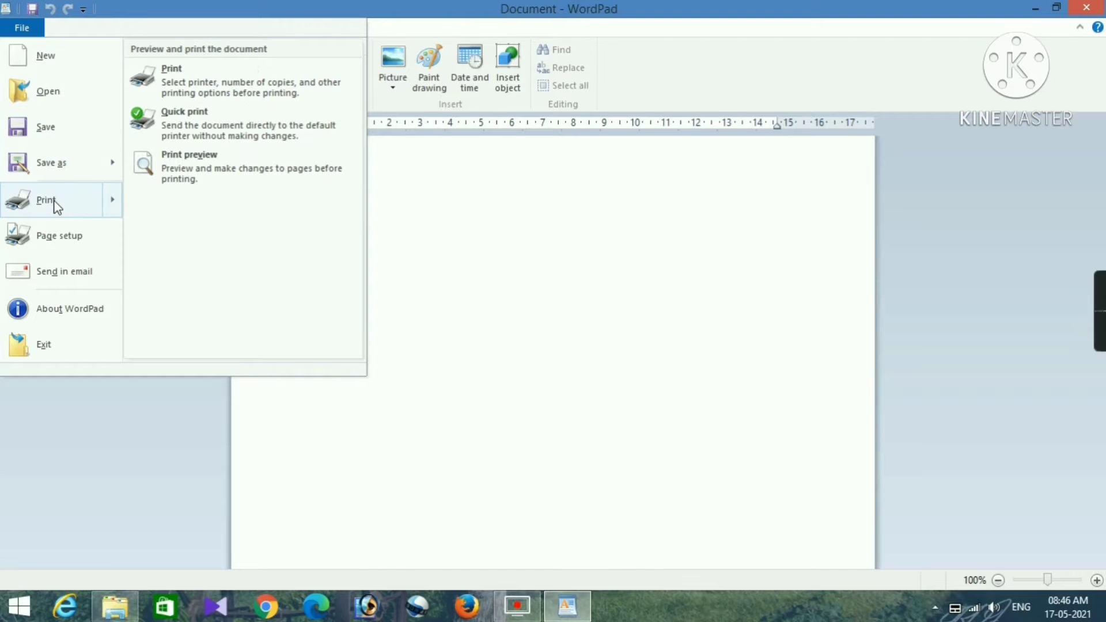
pyautogui.click(69, 242)
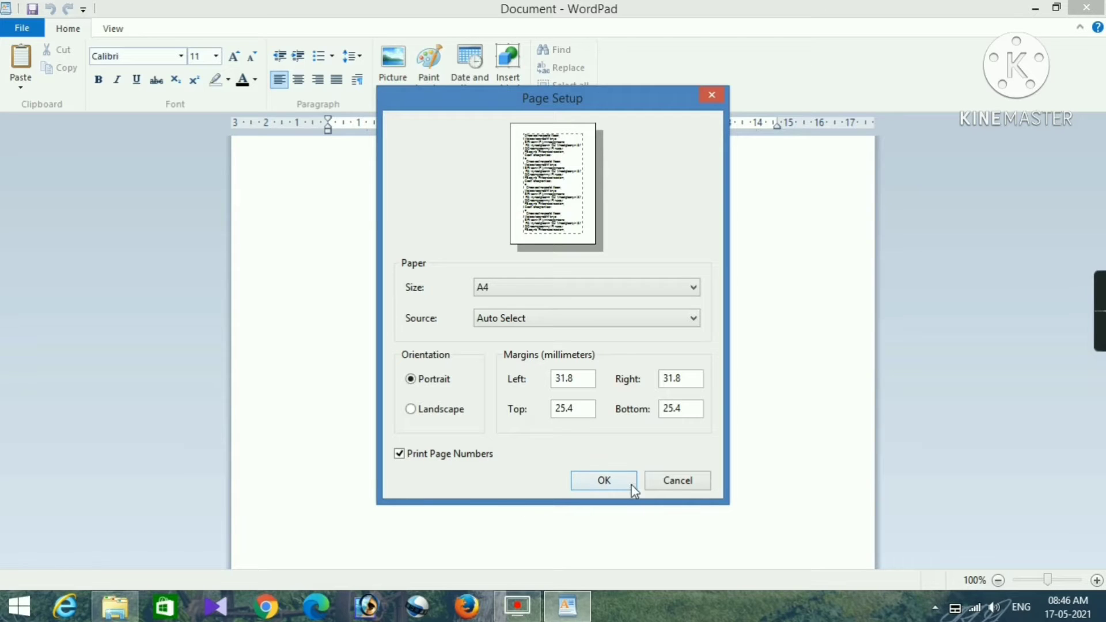
pyautogui.click(668, 487)
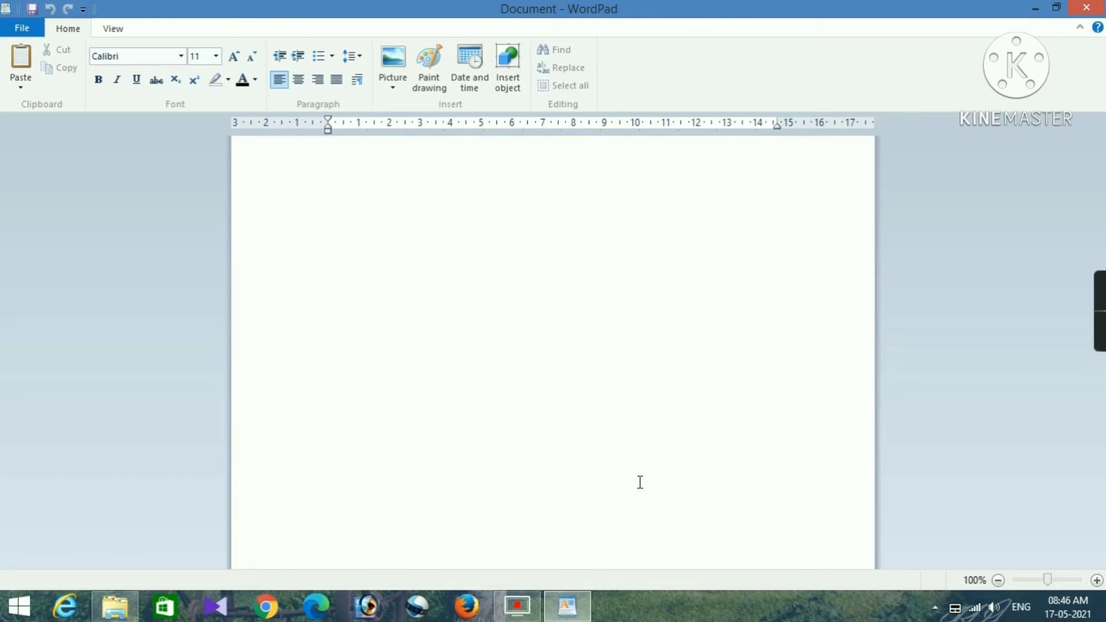
# Step: Set the font size of the first paragraph, beginning "On the Insert tab", to 24
pyautogui.moveTo(1097, 312)
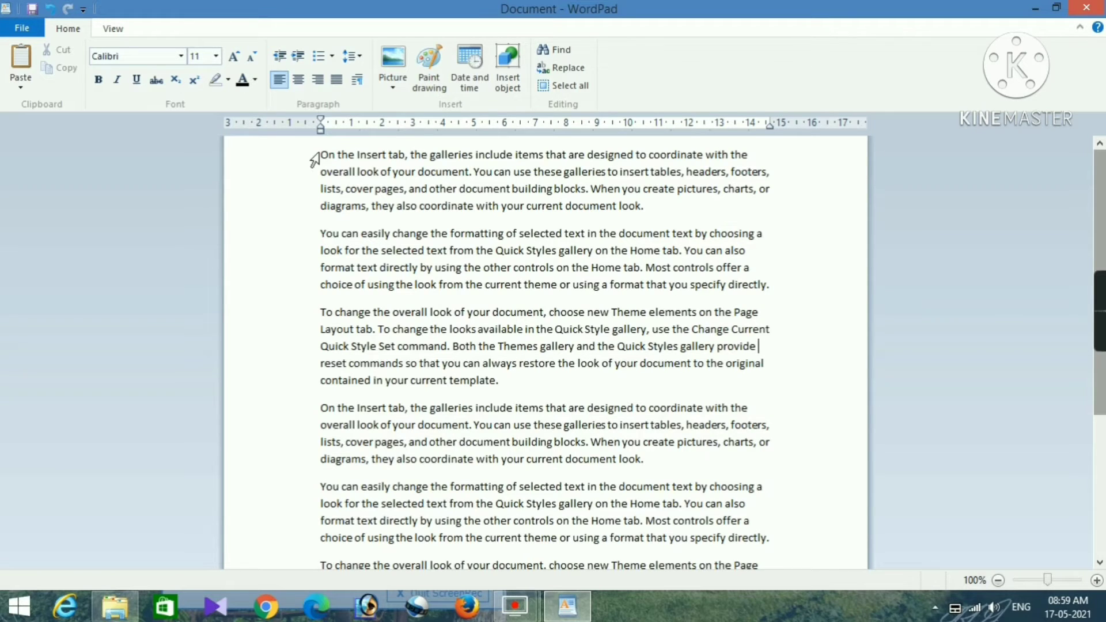
pyautogui.moveTo(321, 155); pyautogui.dragTo(762, 202)
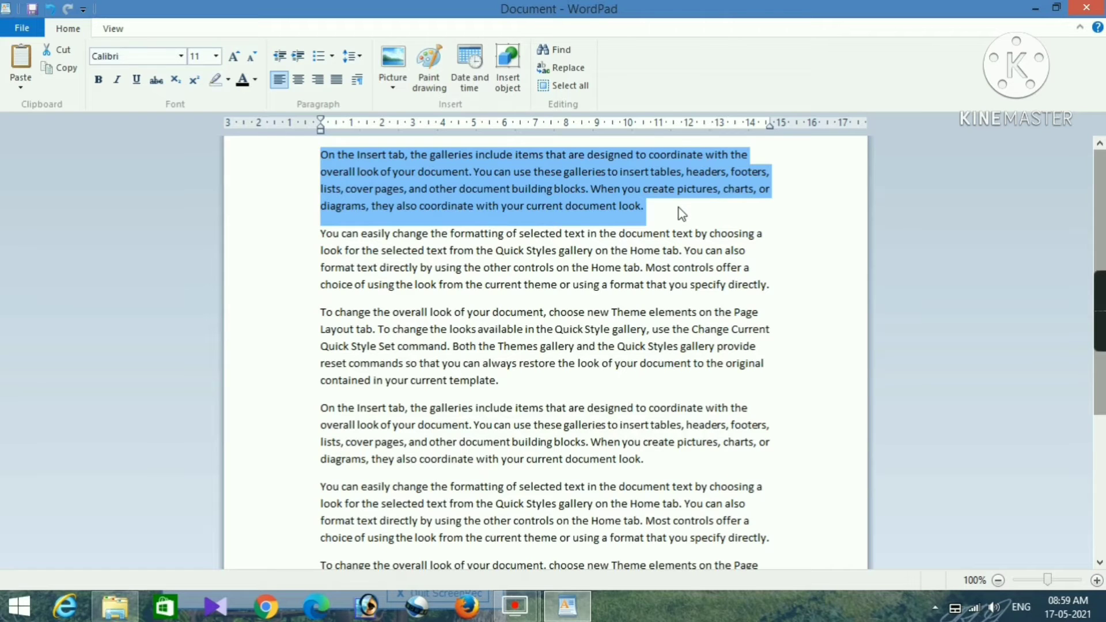
pyautogui.click(216, 56)
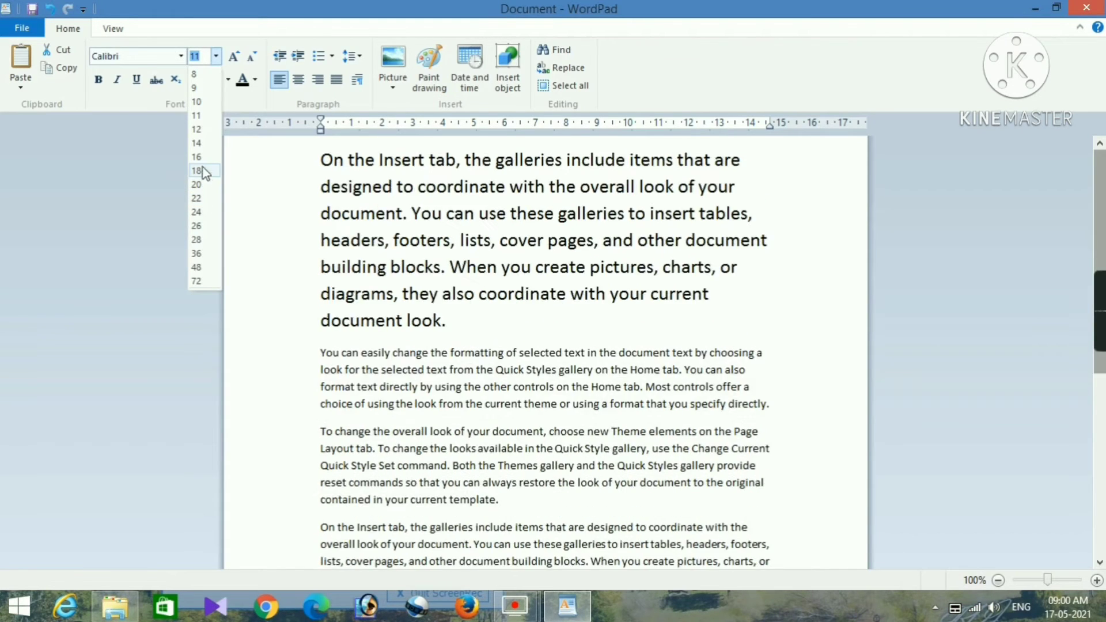
pyautogui.click(197, 213)
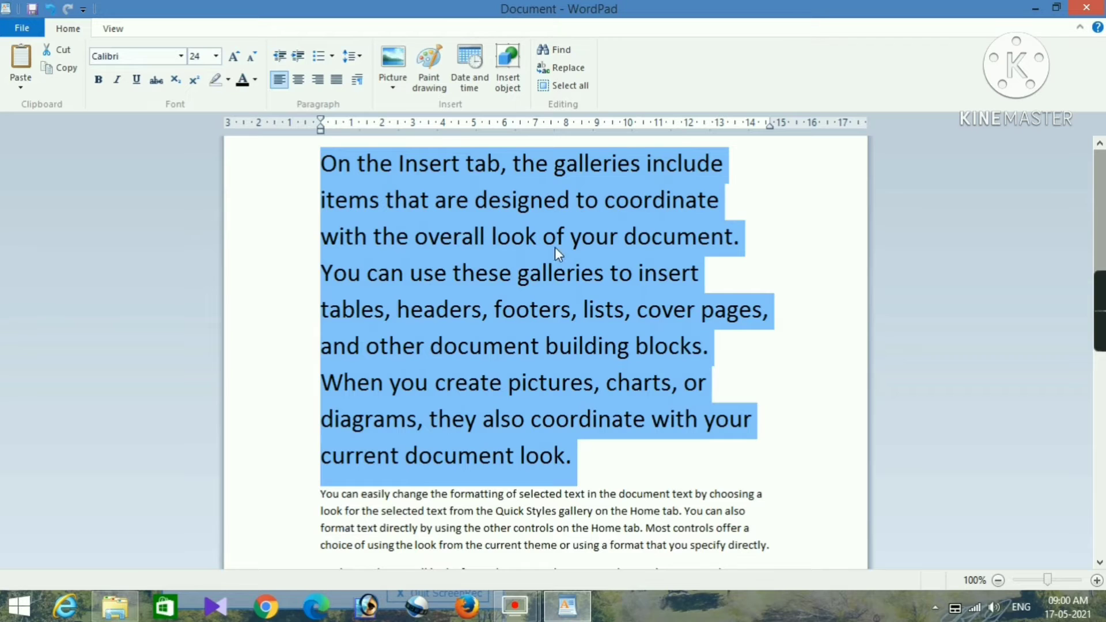
pyautogui.click(803, 265)
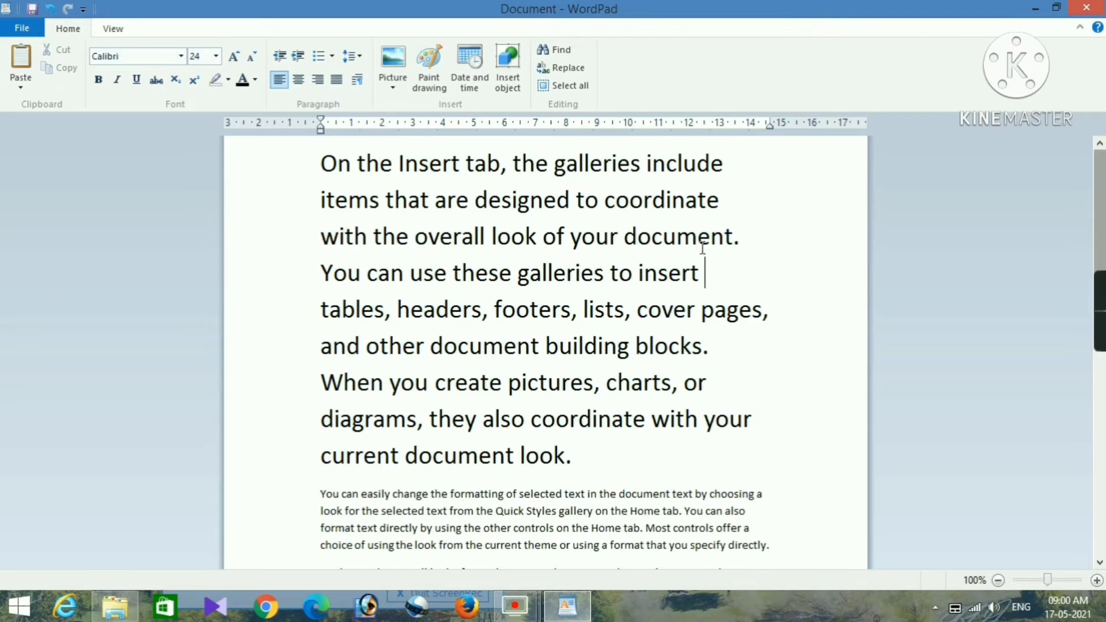
# Step: Change the font of the whole first paragraph to Blackadder ITC
pyautogui.click(180, 58)
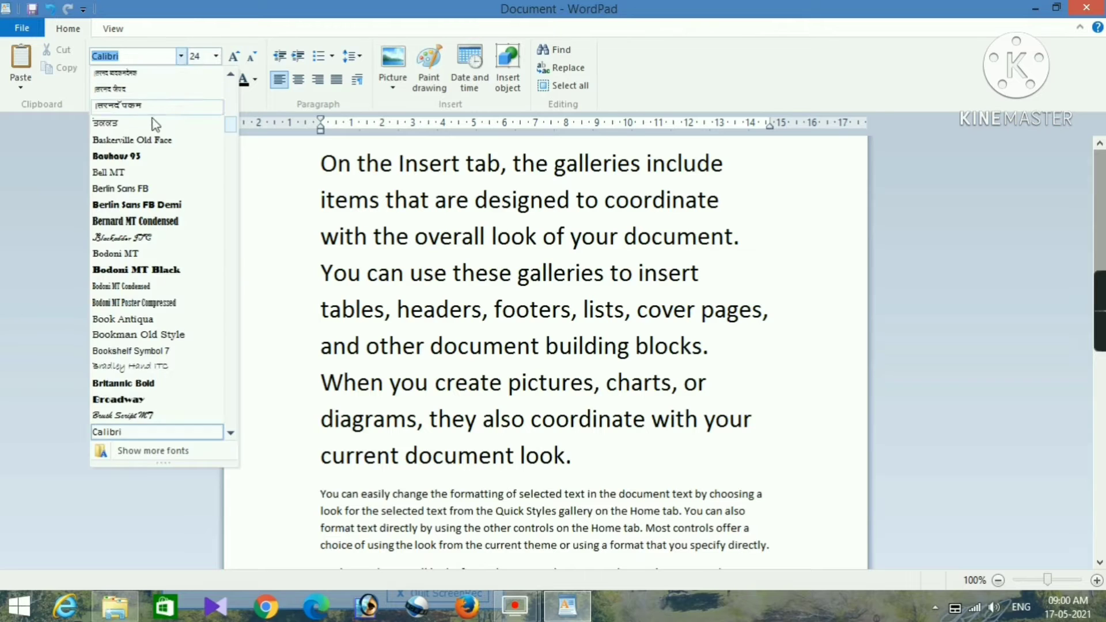
pyautogui.click(602, 459)
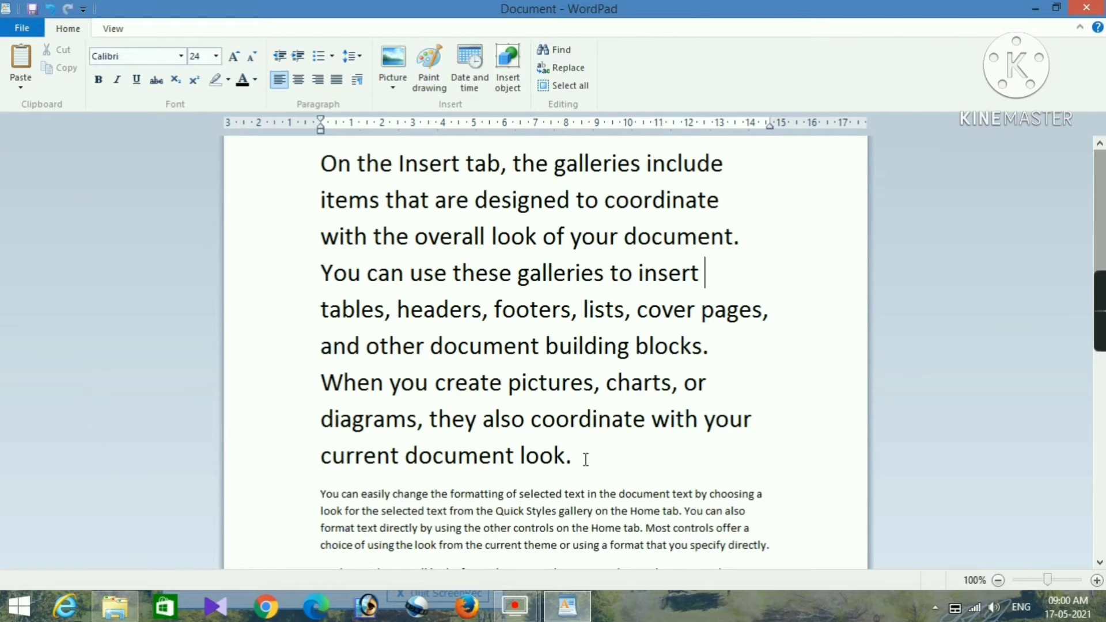
pyautogui.moveTo(574, 458); pyautogui.dragTo(345, 172)
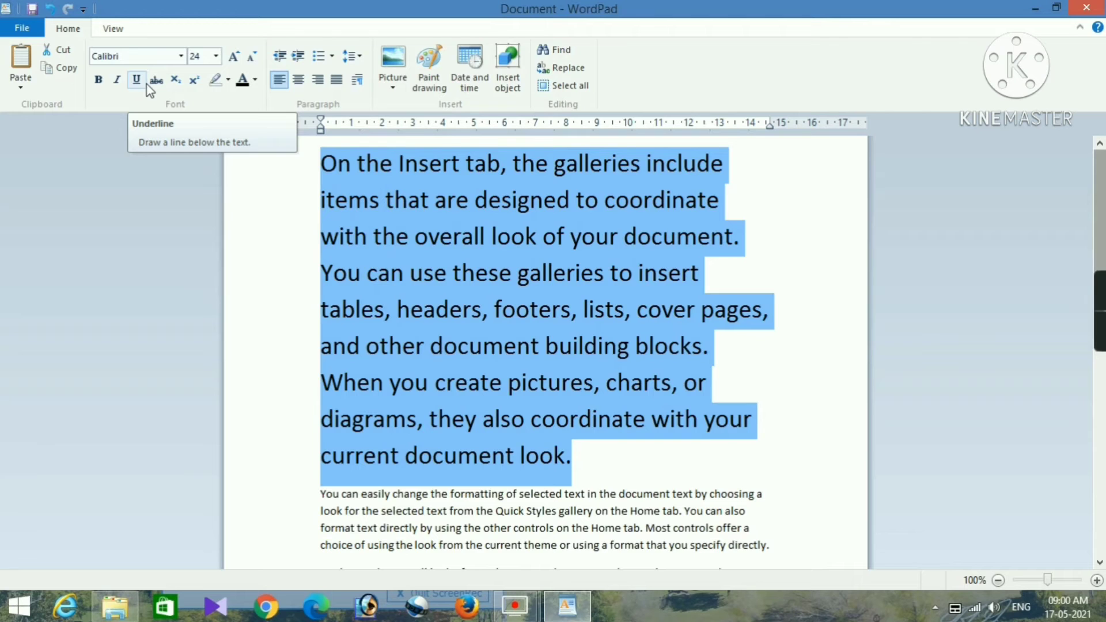
pyautogui.click(182, 56)
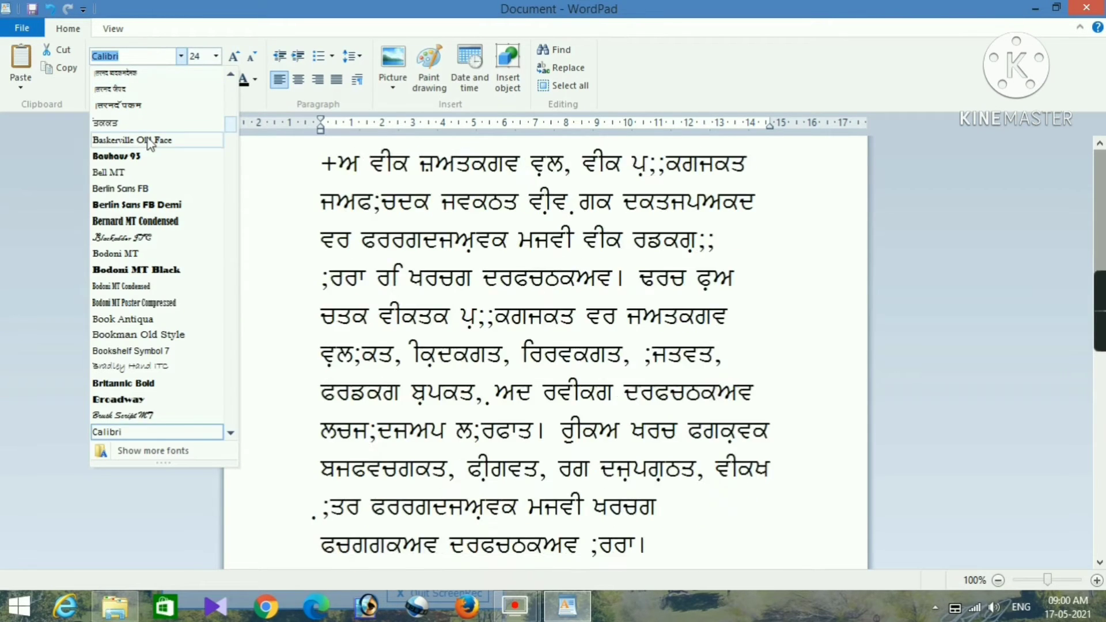
pyautogui.click(147, 237)
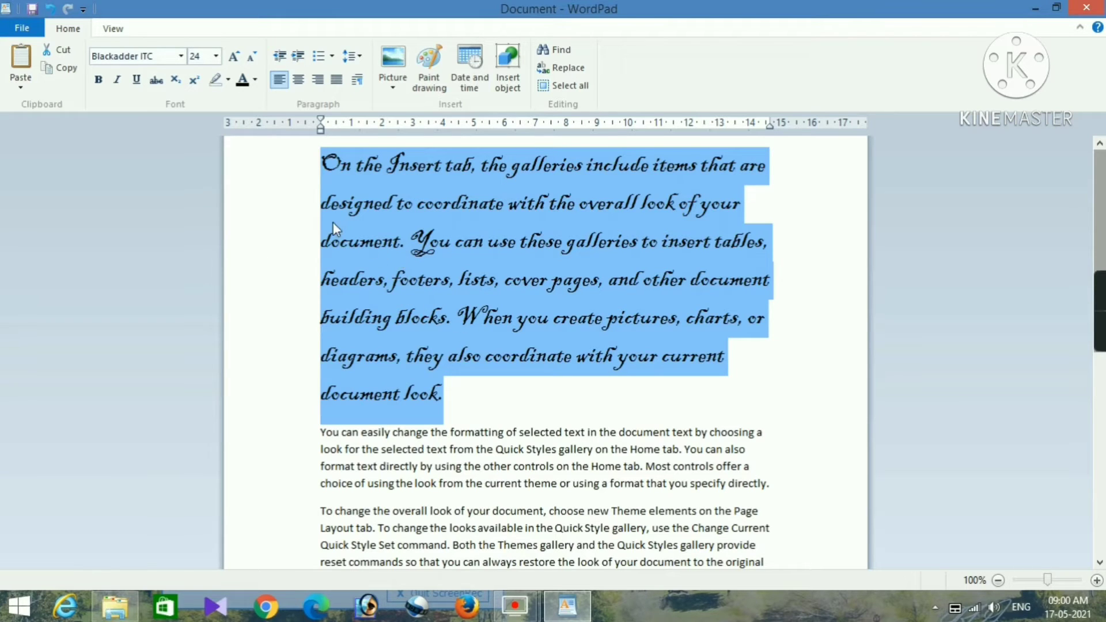
# Step: Apply bold, italic and underline formatting to the first paragraph
pyautogui.click(99, 80)
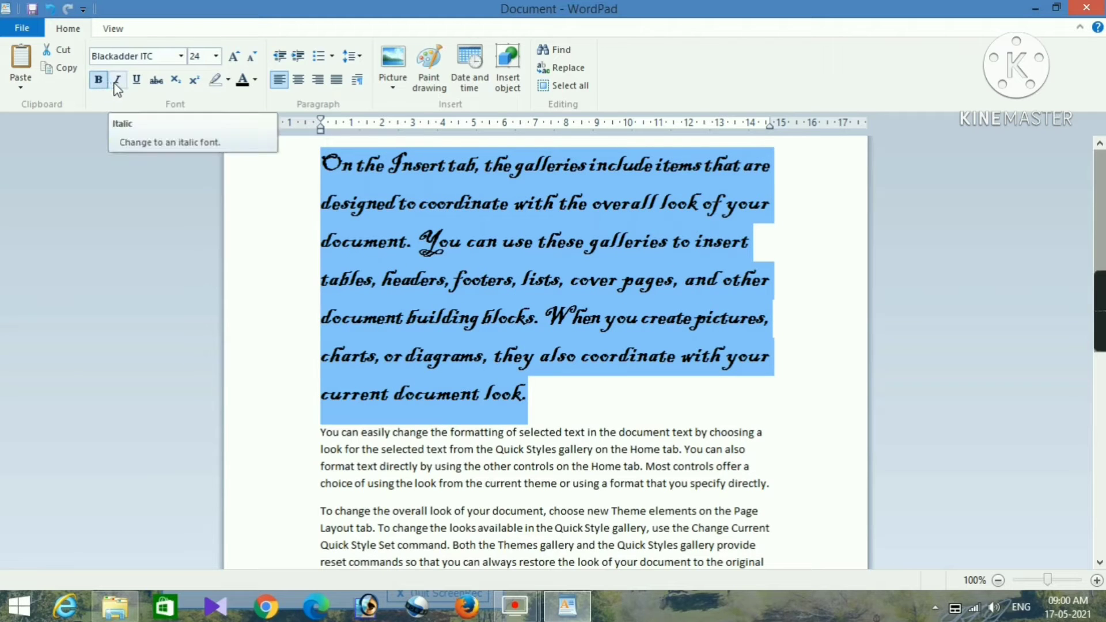
pyautogui.click(117, 80)
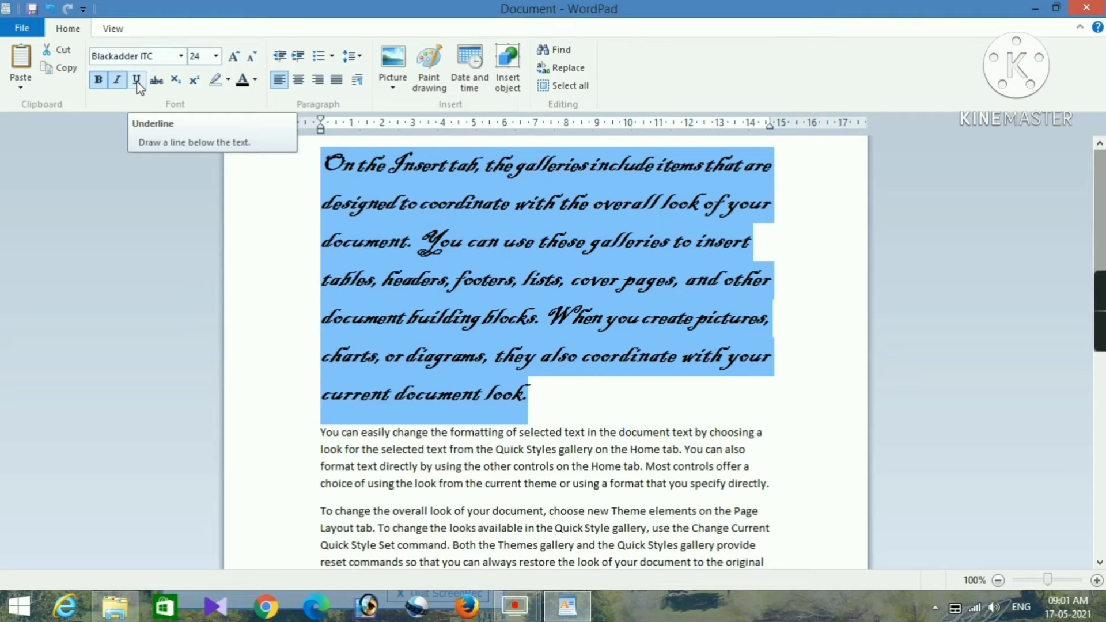
pyautogui.click(137, 83)
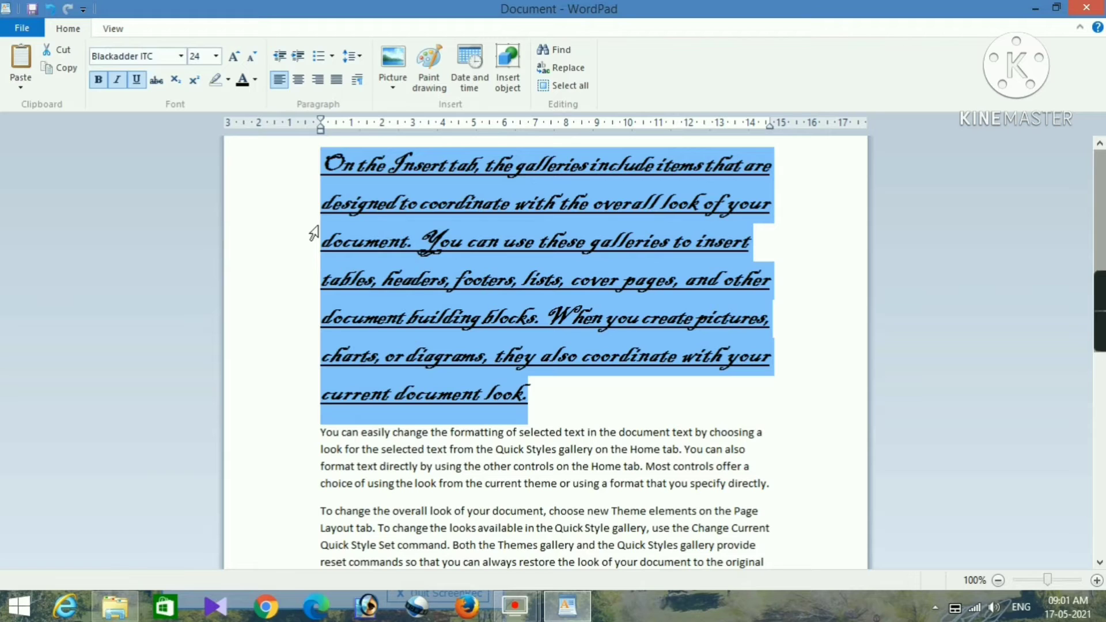
# Step: Remove the bold, underline and italic formatting from the first paragraph
pyautogui.click(104, 85)
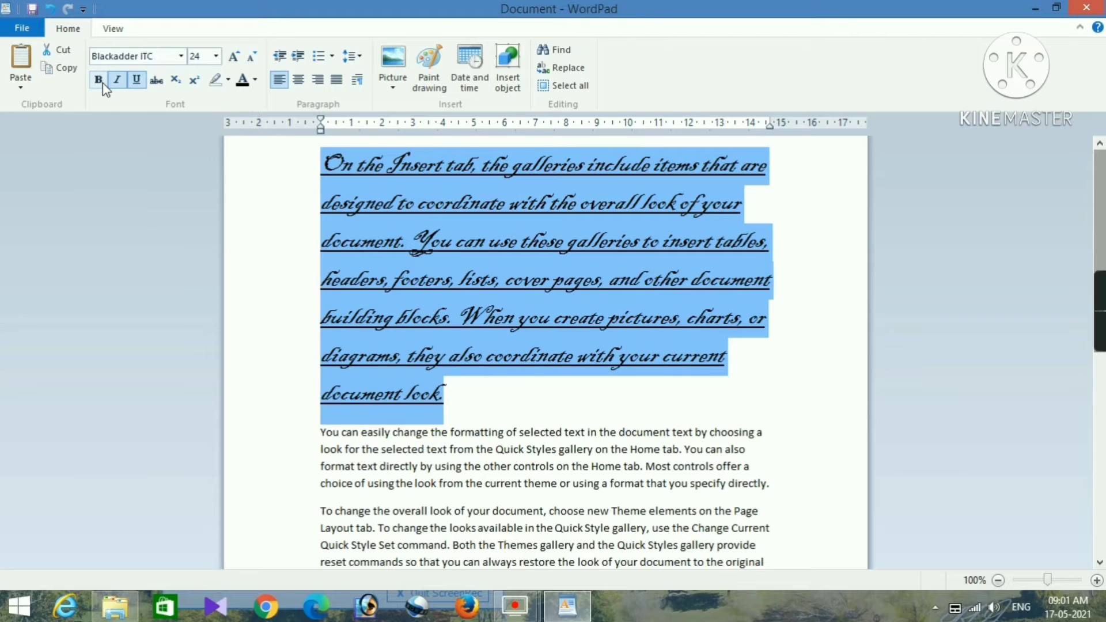
pyautogui.click(138, 84)
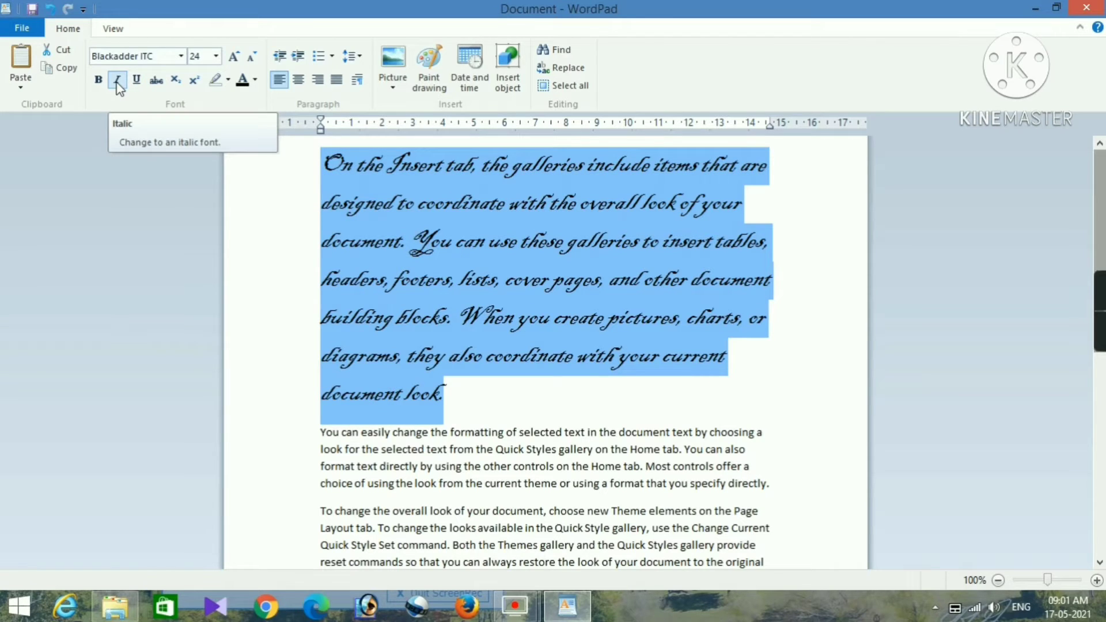
pyautogui.click(118, 84)
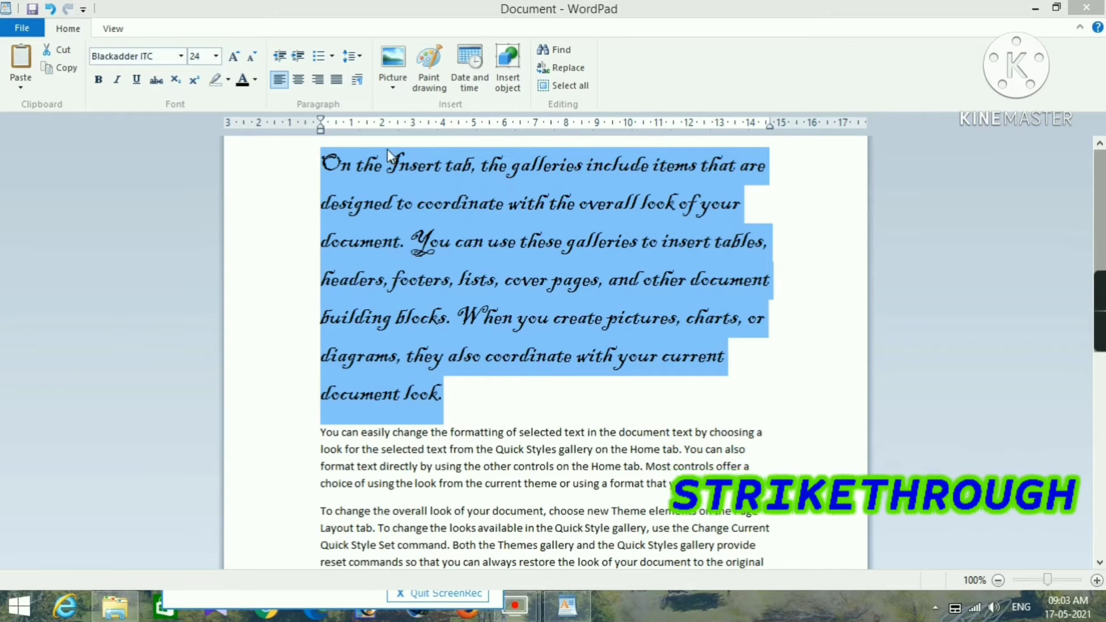
# Step: Apply strikethrough to the first paragraph and remove it again
pyautogui.click(157, 86)
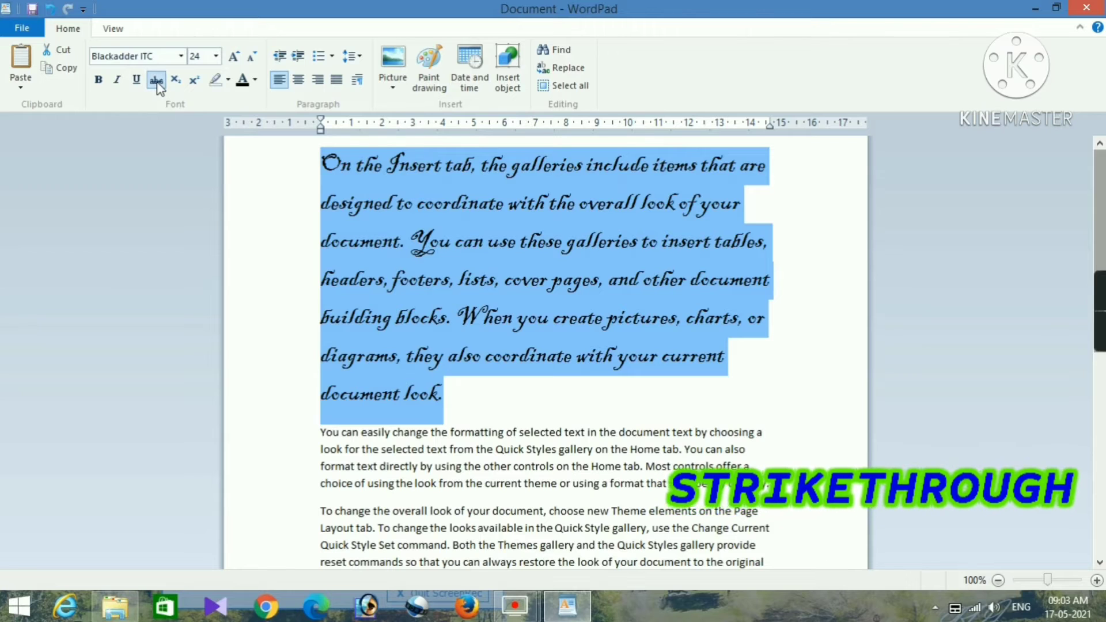
pyautogui.click(156, 80)
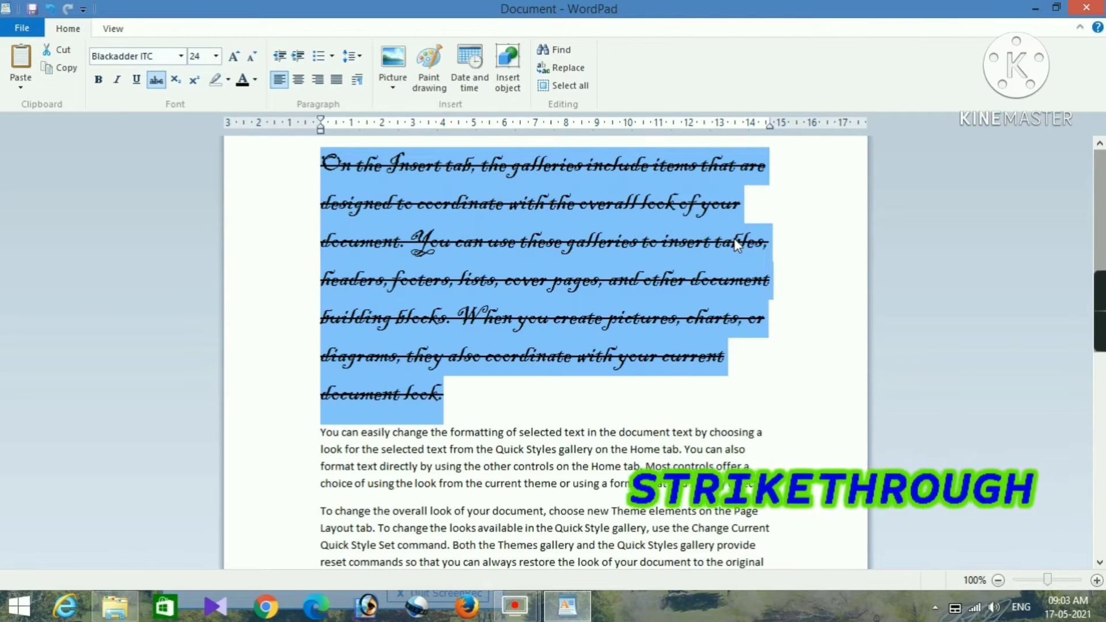
pyautogui.click(157, 84)
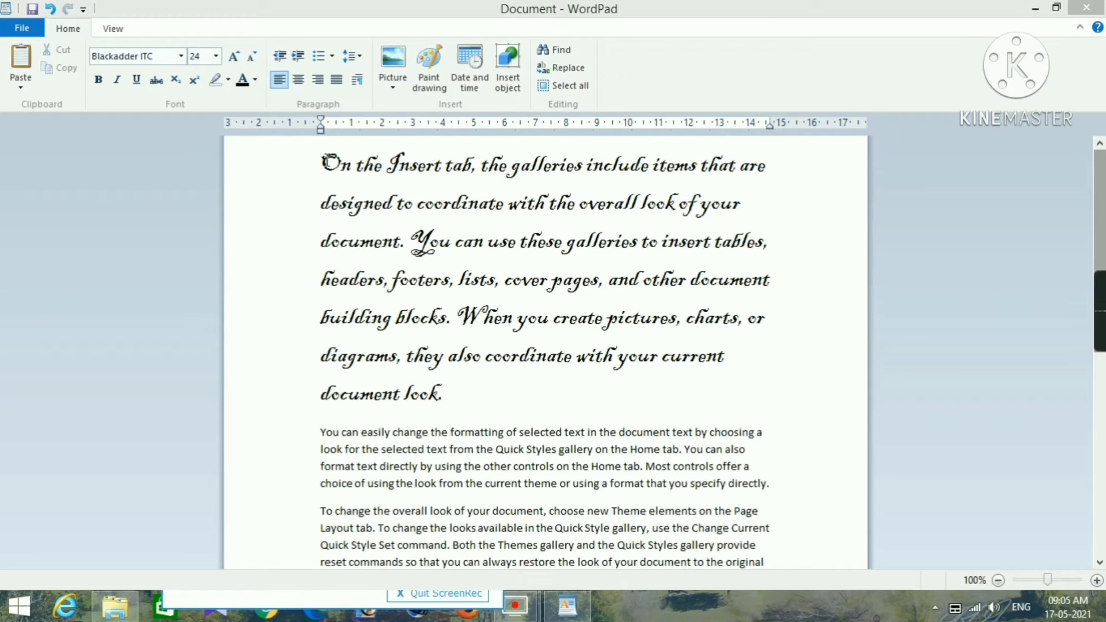
# Step: Enlarge the second paragraph, beginning "You can easily change the formatting", to size 20 with repeated Grow Font steps
pyautogui.click(314, 437)
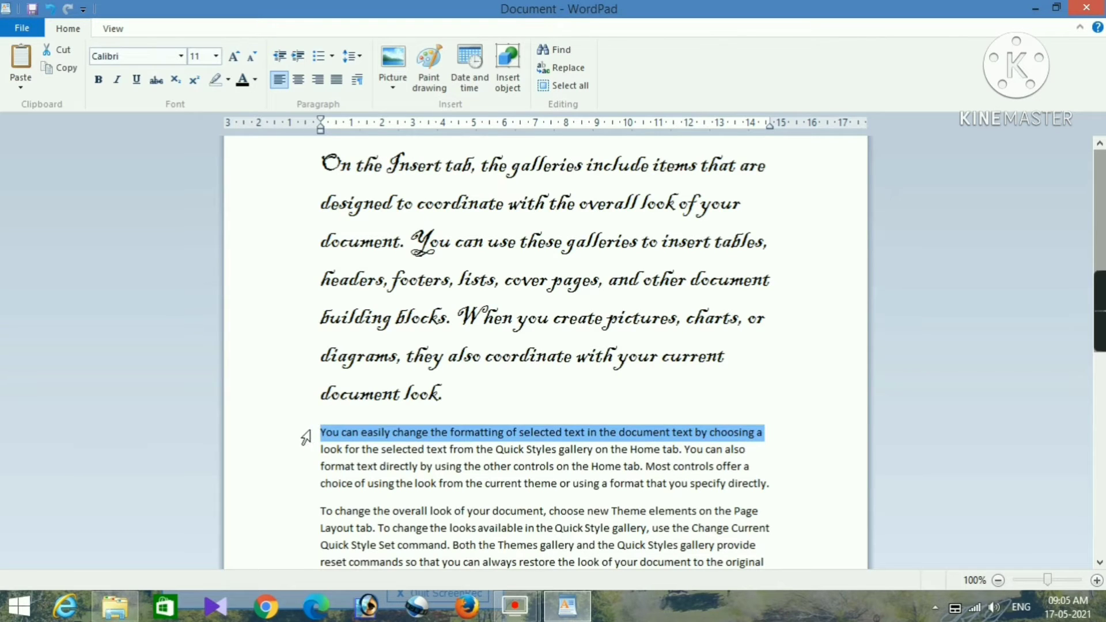
pyautogui.click(794, 412)
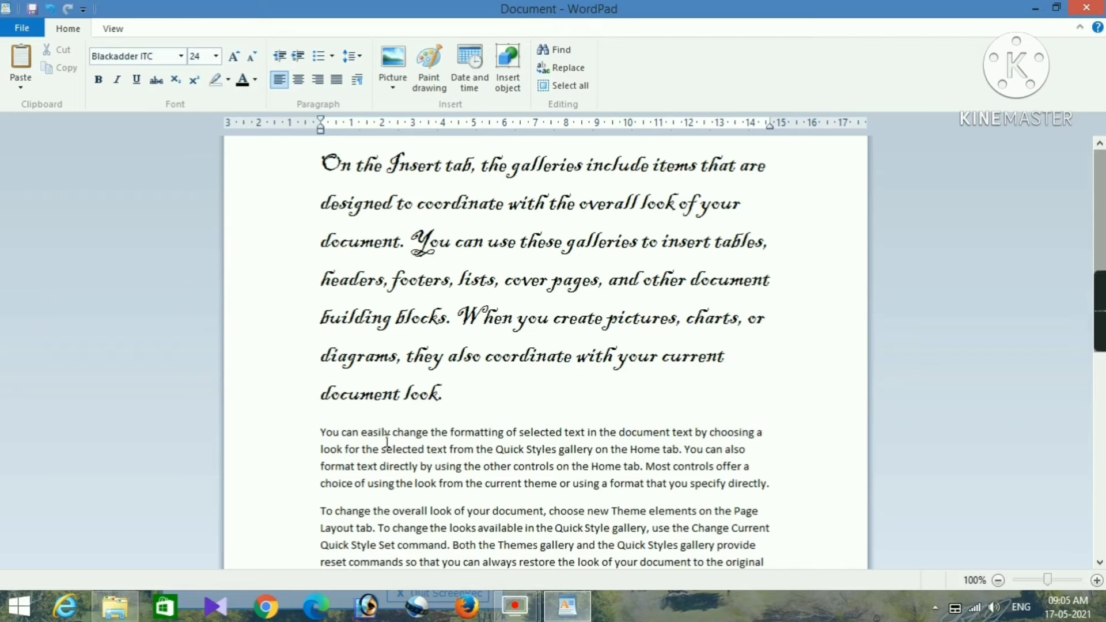
pyautogui.moveTo(322, 432); pyautogui.dragTo(773, 486)
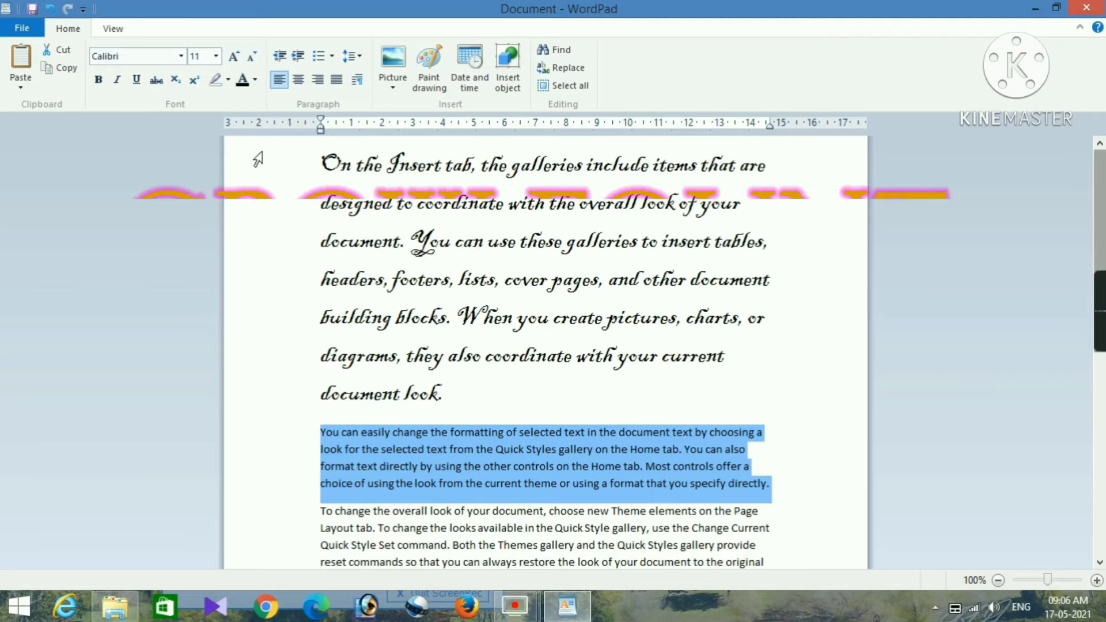
pyautogui.click(216, 59)
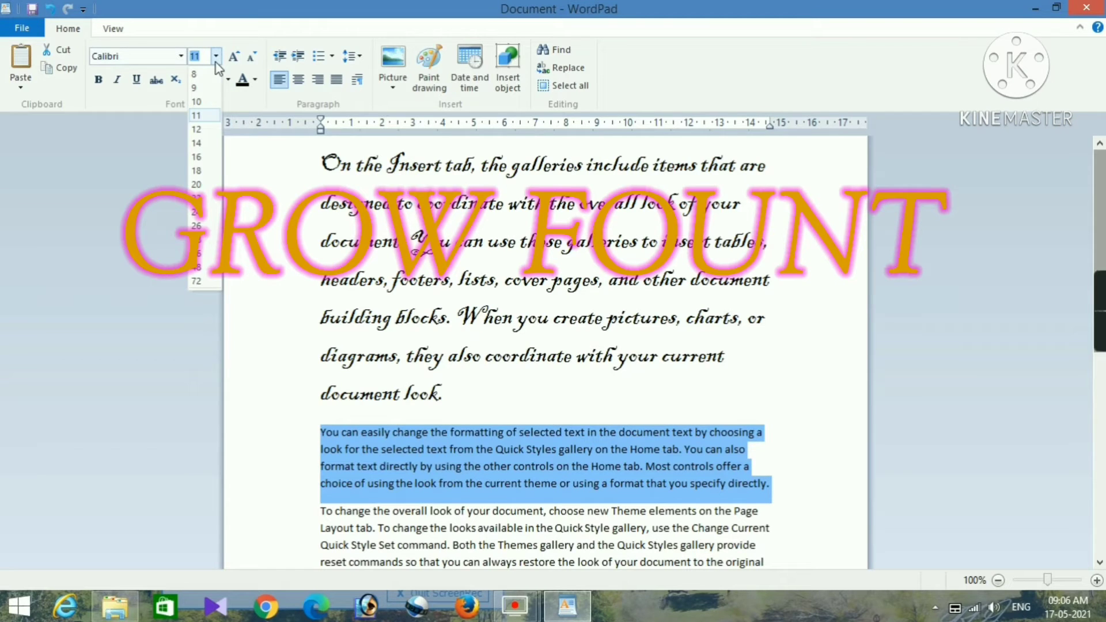
pyautogui.click(260, 186)
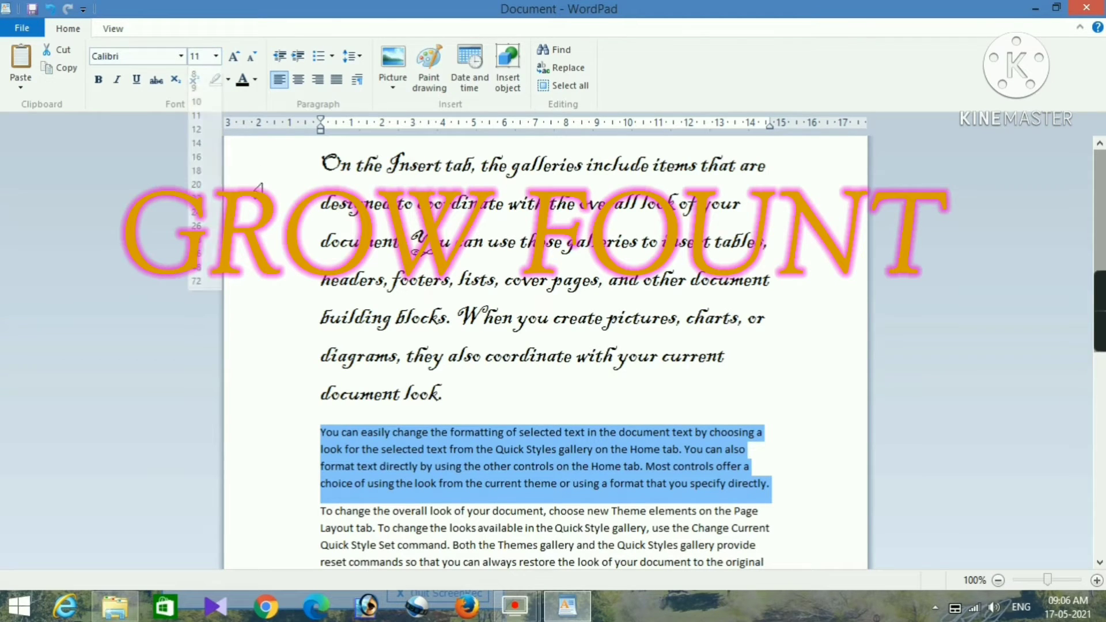
pyautogui.click(234, 57)
pyautogui.click(234, 58)
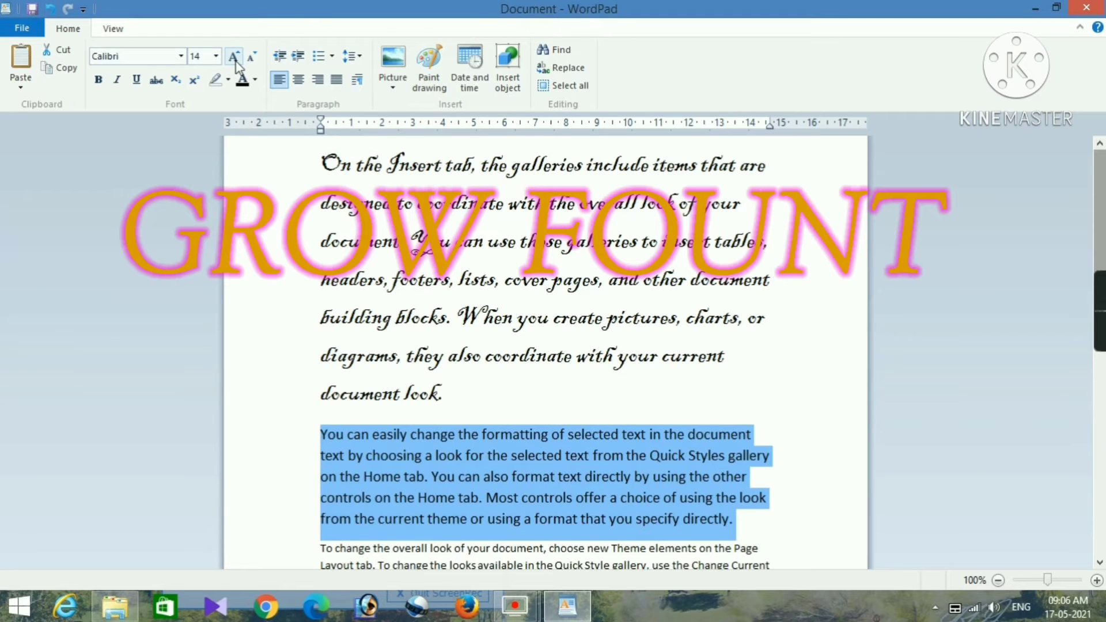
pyautogui.click(234, 58)
pyautogui.click(235, 58)
pyautogui.click(235, 58)
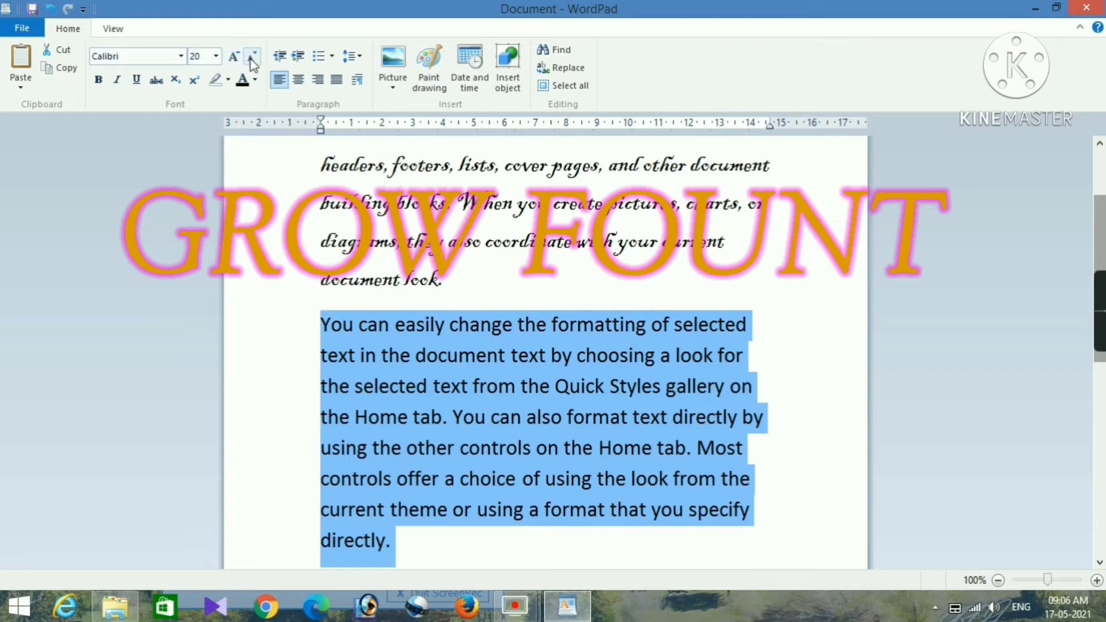
# Step: Shrink the second paragraph, beginning "You can easily change the formatting", to size 14 with repeated Shrink Font steps
pyautogui.click(253, 60)
pyautogui.click(253, 60)
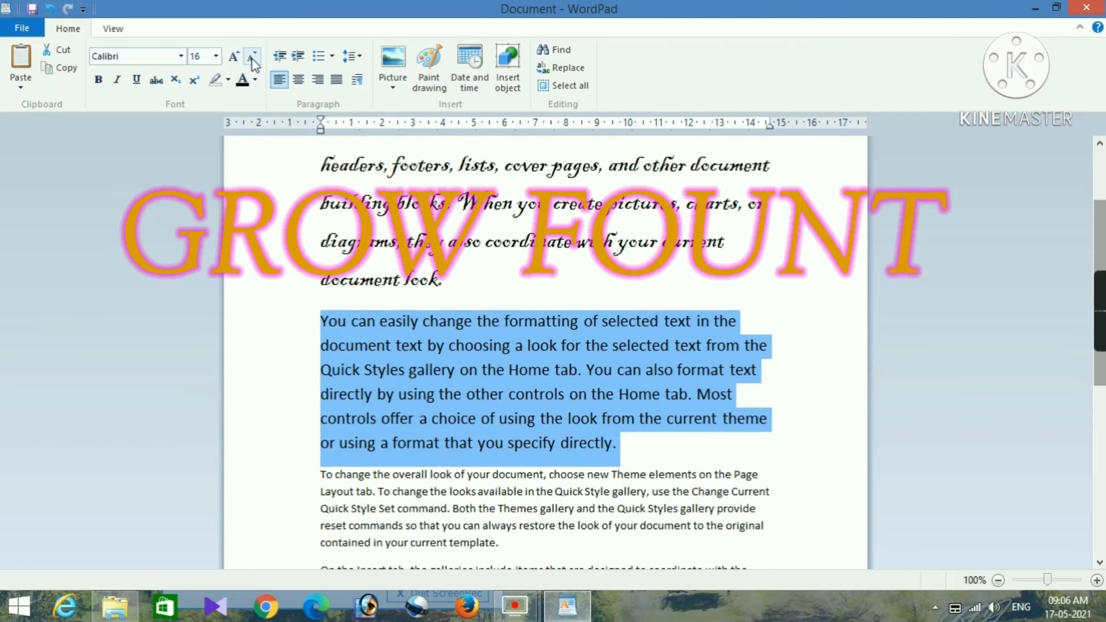
pyautogui.click(252, 60)
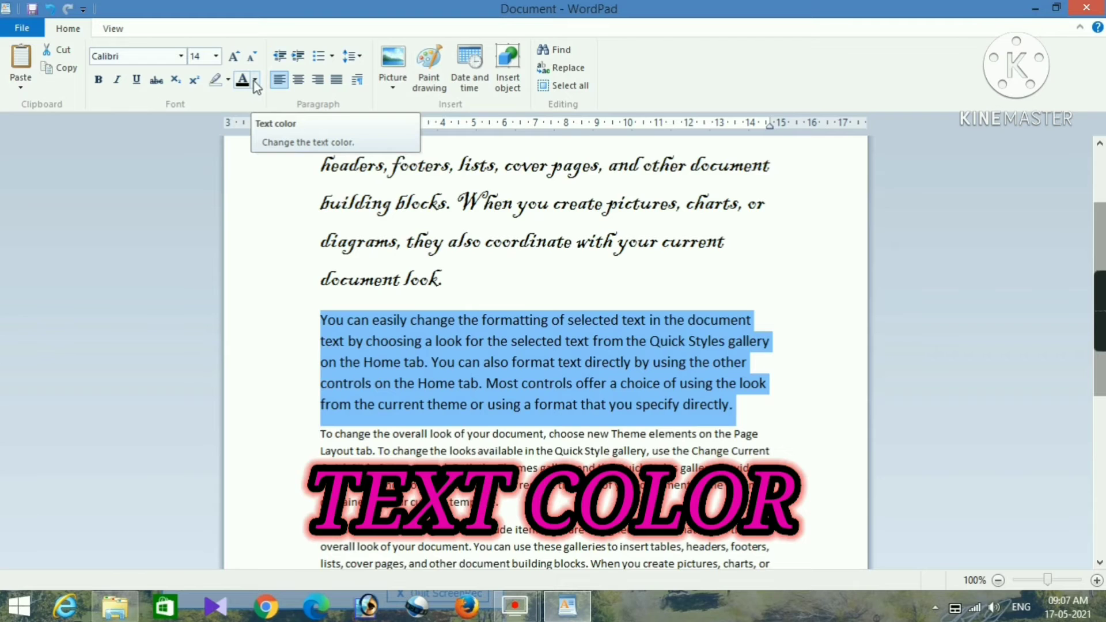
# Step: Color the second paragraph's text with a custom green (hue 68, saturation 148, luminance 120) and add it to the custom colors
pyautogui.click(256, 84)
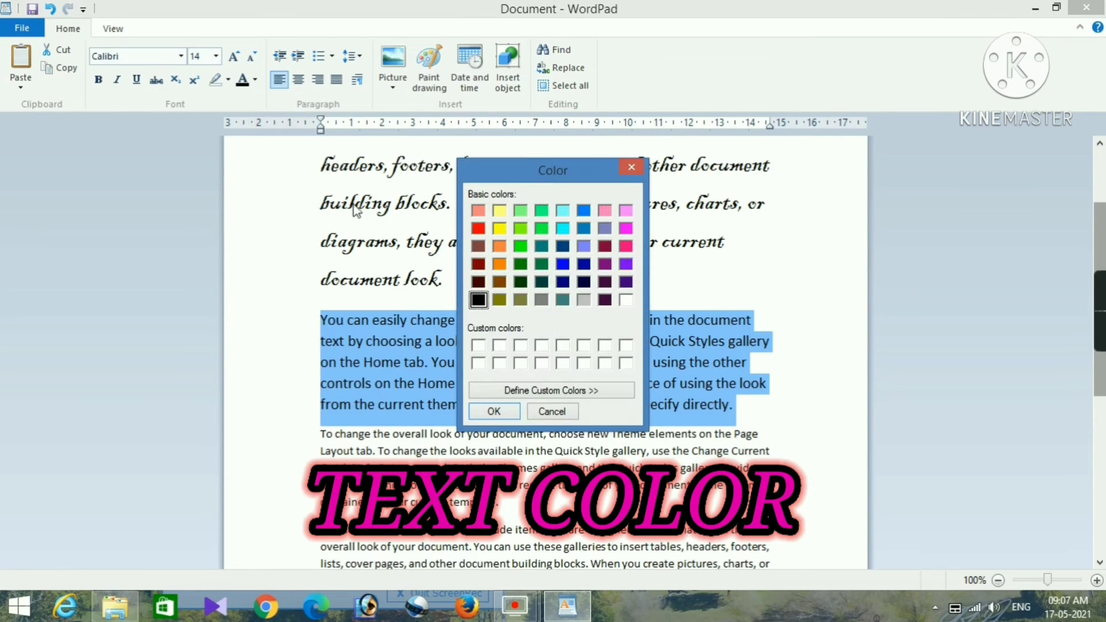
pyautogui.moveTo(493, 176); pyautogui.dragTo(769, 141)
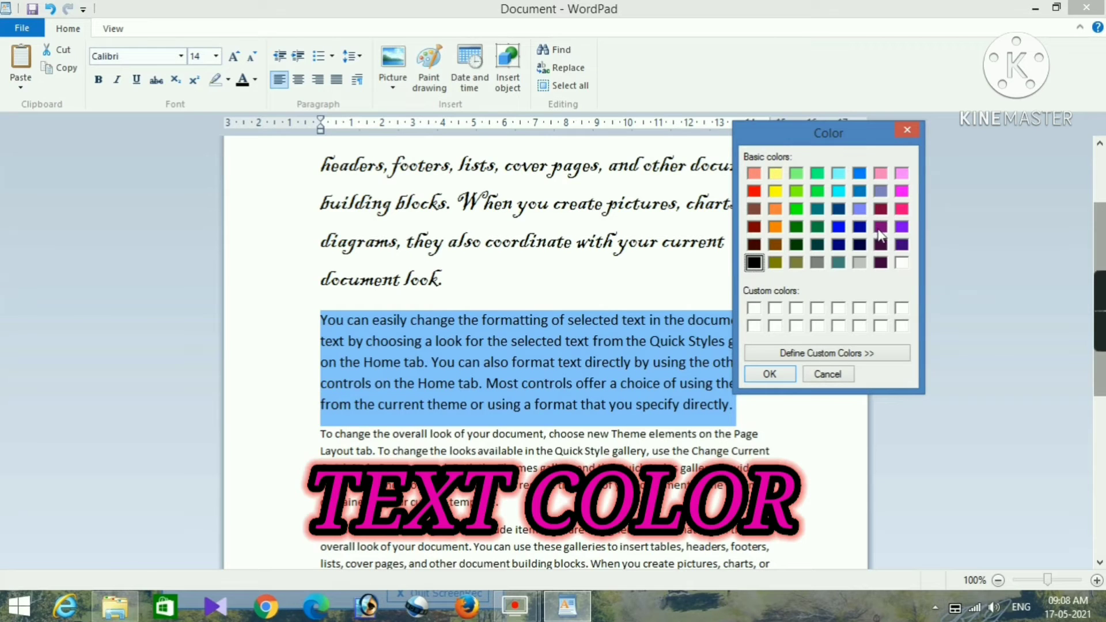
pyautogui.click(828, 357)
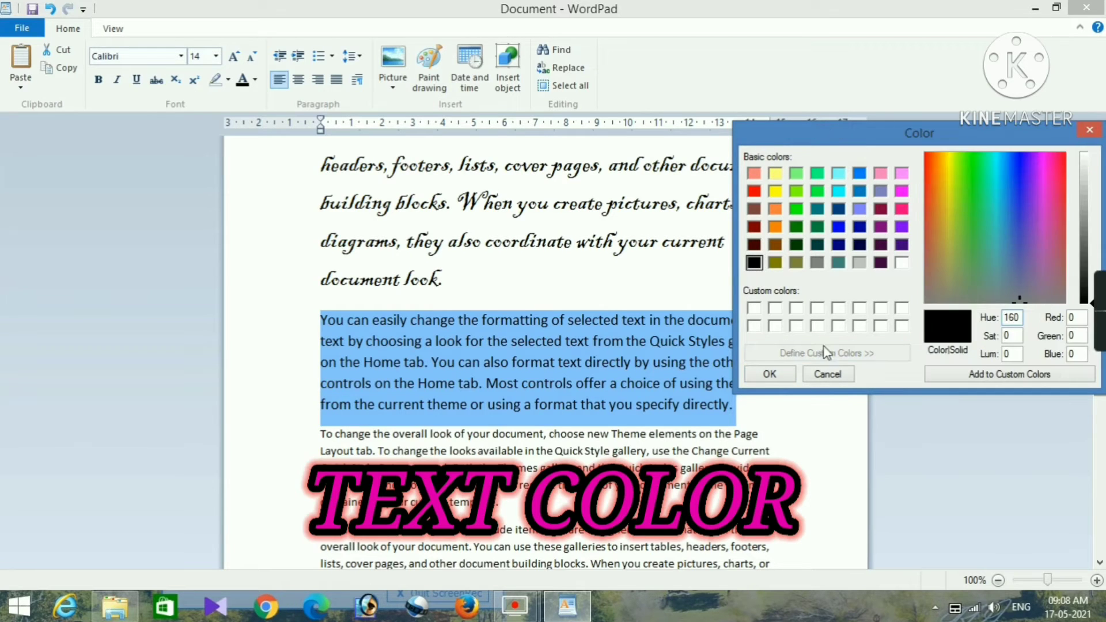
pyautogui.moveTo(1018, 299); pyautogui.dragTo(965, 210)
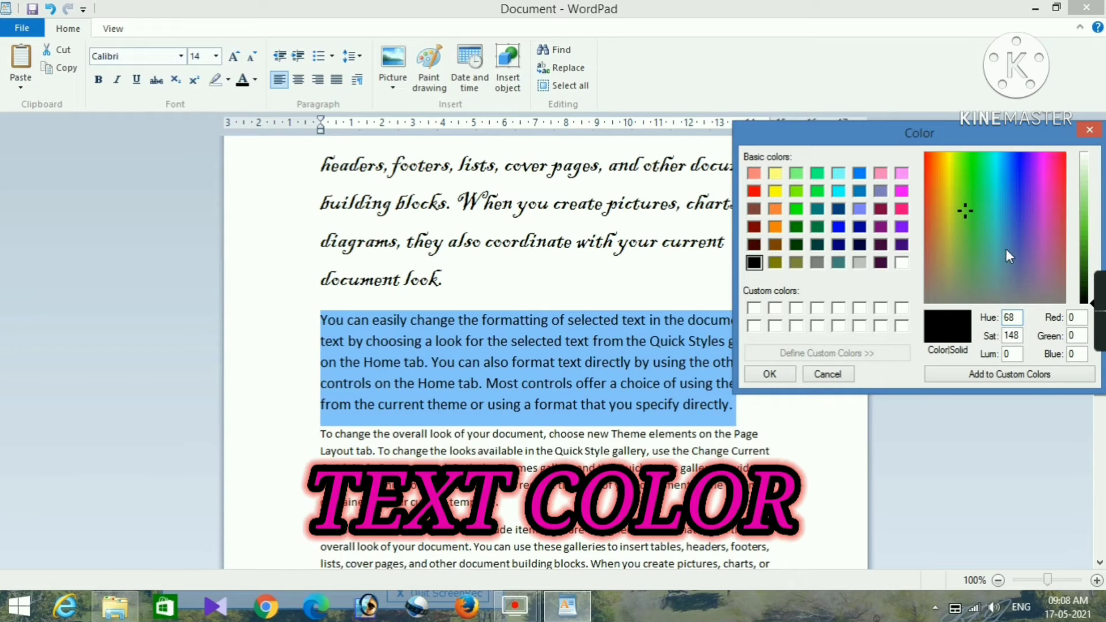
pyautogui.moveTo(981, 134); pyautogui.dragTo(918, 136)
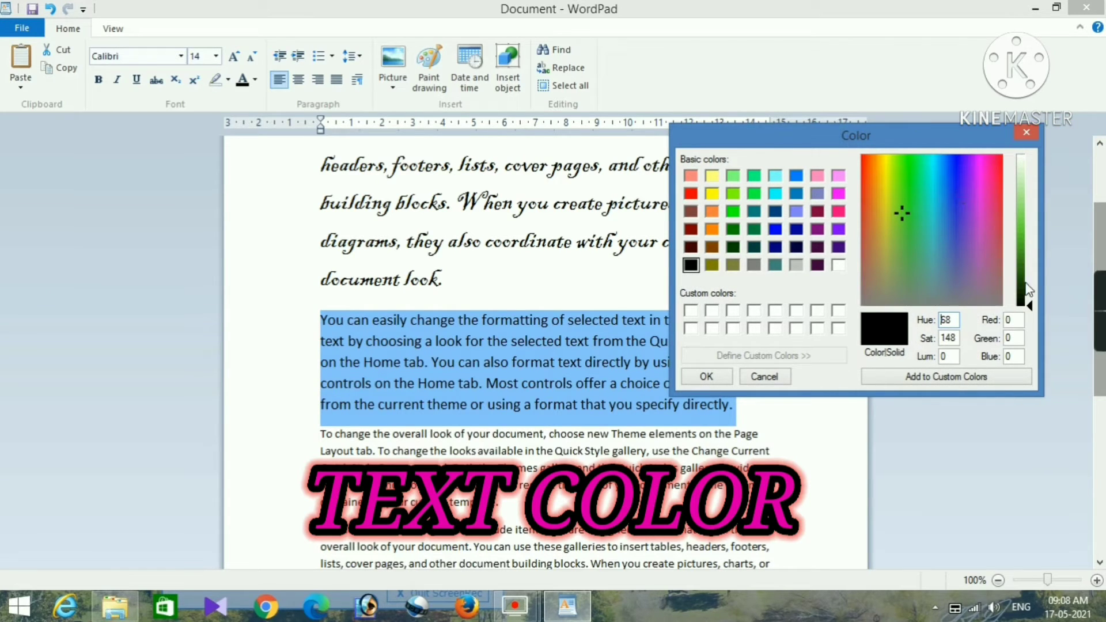
pyautogui.moveTo(1032, 302); pyautogui.dragTo(1020, 230)
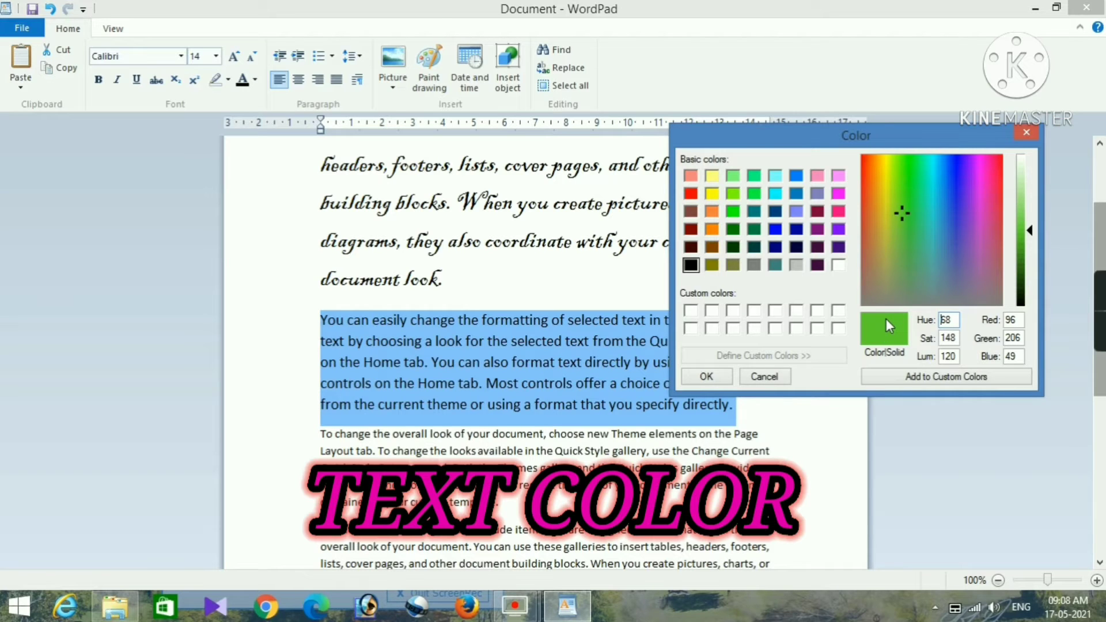
pyautogui.click(932, 377)
pyautogui.click(707, 377)
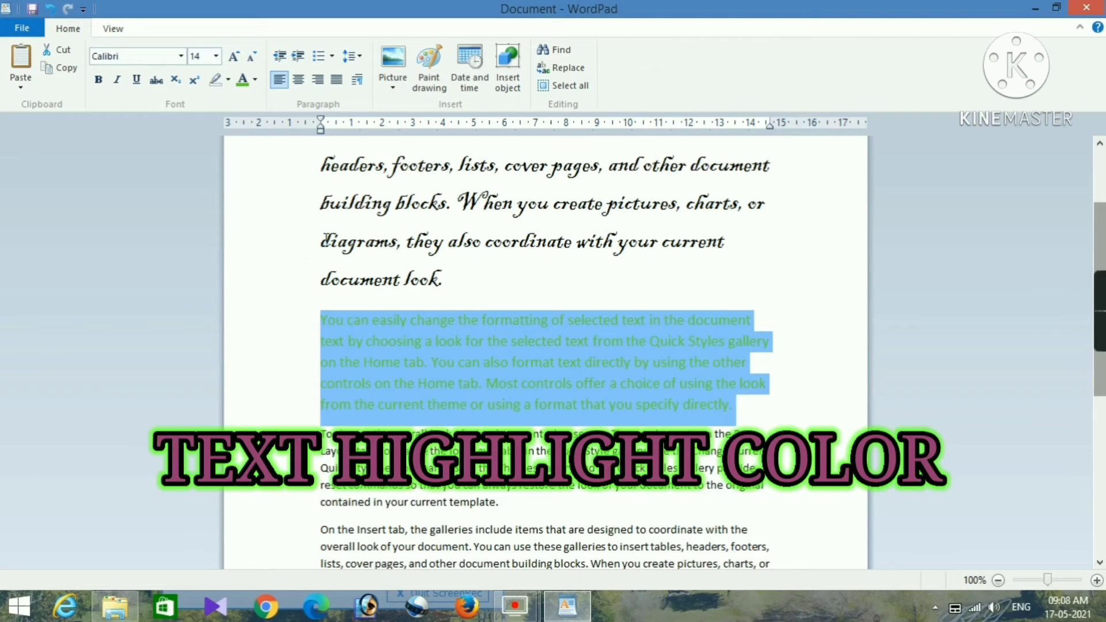
# Step: Select the line "diagrams, they also coordinate with your current" and open the text highlight color choices
pyautogui.moveTo(324, 240); pyautogui.dragTo(676, 238)
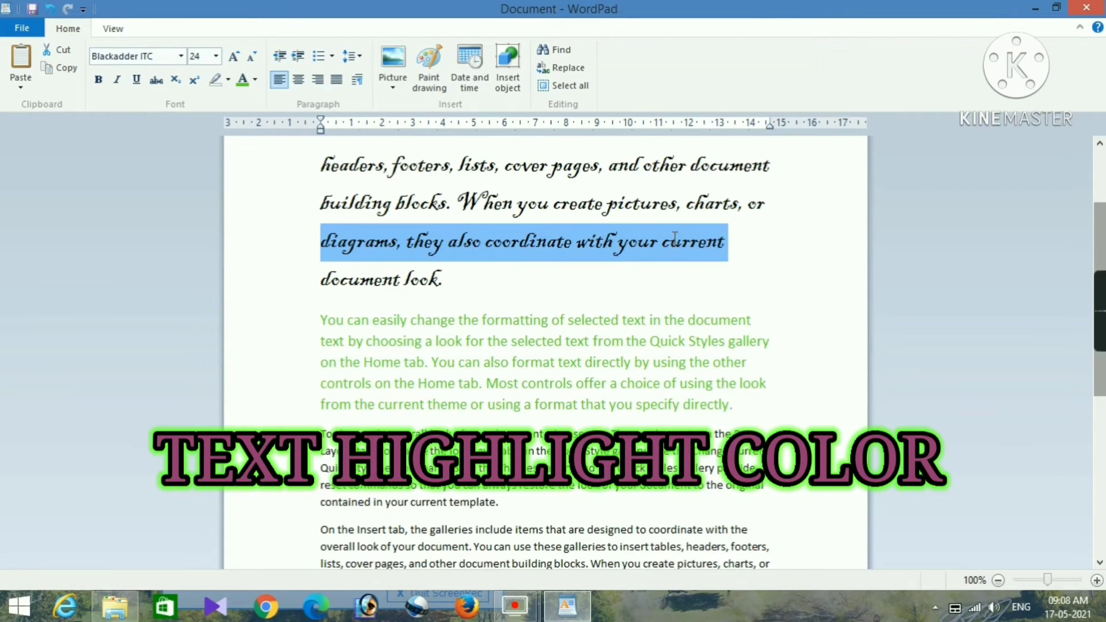
pyautogui.click(228, 79)
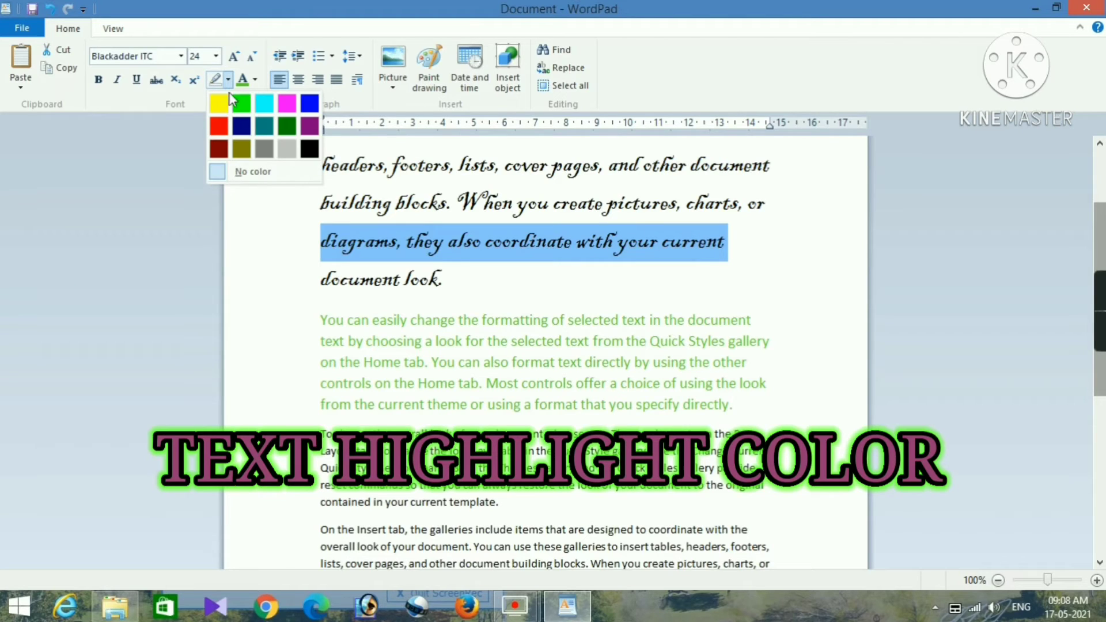
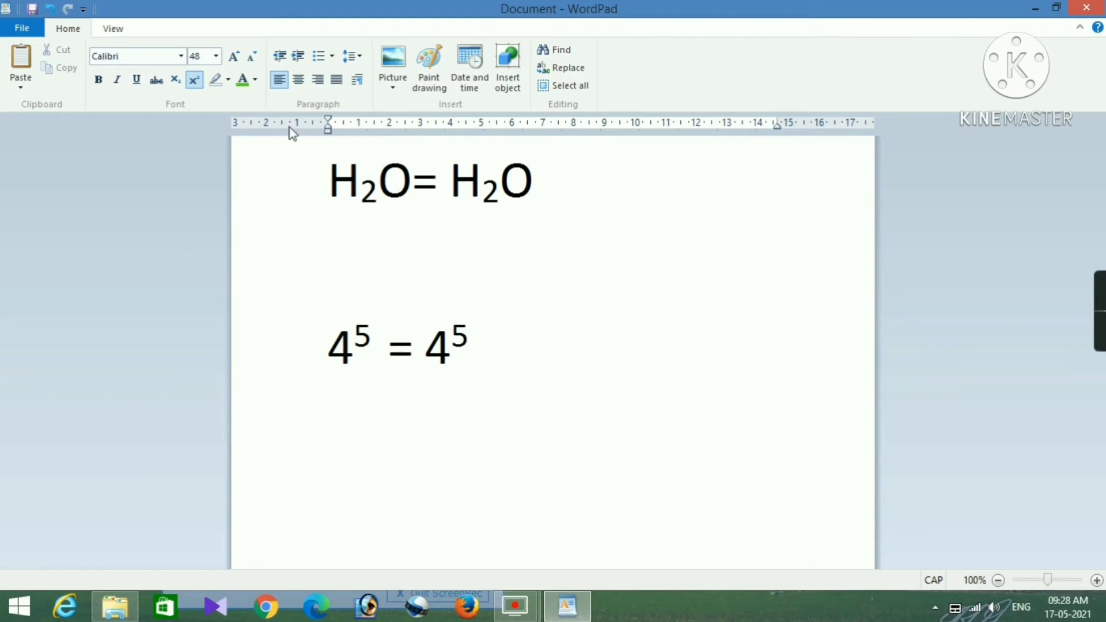
# Step: Turn off superscript formatting after the exponent equation
pyautogui.click(194, 81)
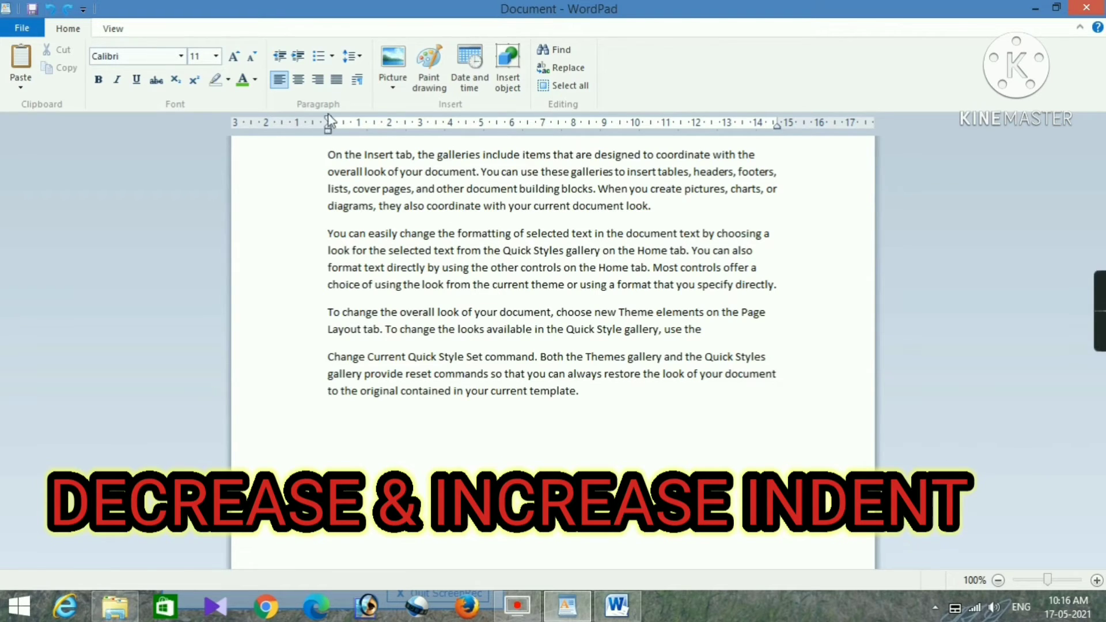
# Step: Indent the first paragraph's first line about 0.5 cm and reset it, and increase and decrease the whole paragraph's indent once
pyautogui.moveTo(328, 120); pyautogui.dragTo(347, 123)
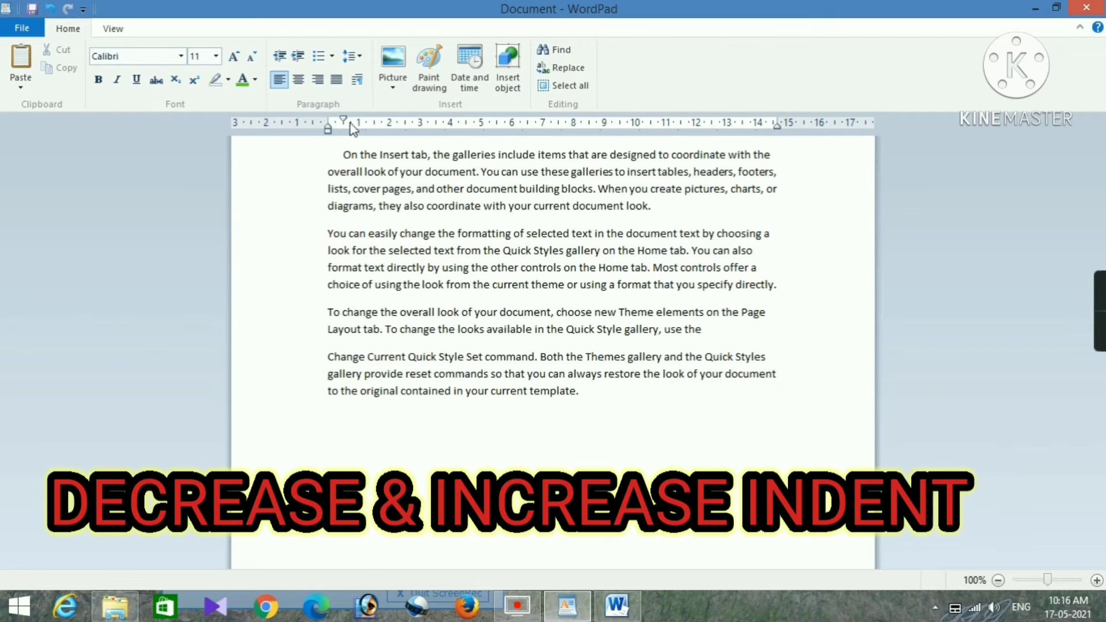
pyautogui.moveTo(343, 123); pyautogui.dragTo(328, 122)
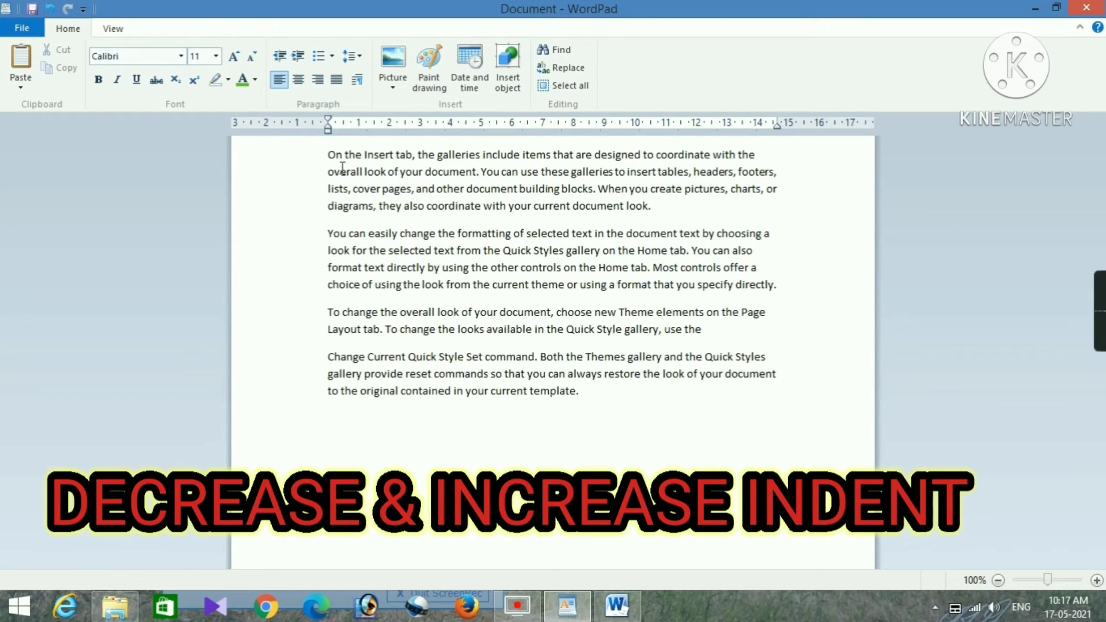
pyautogui.click(298, 57)
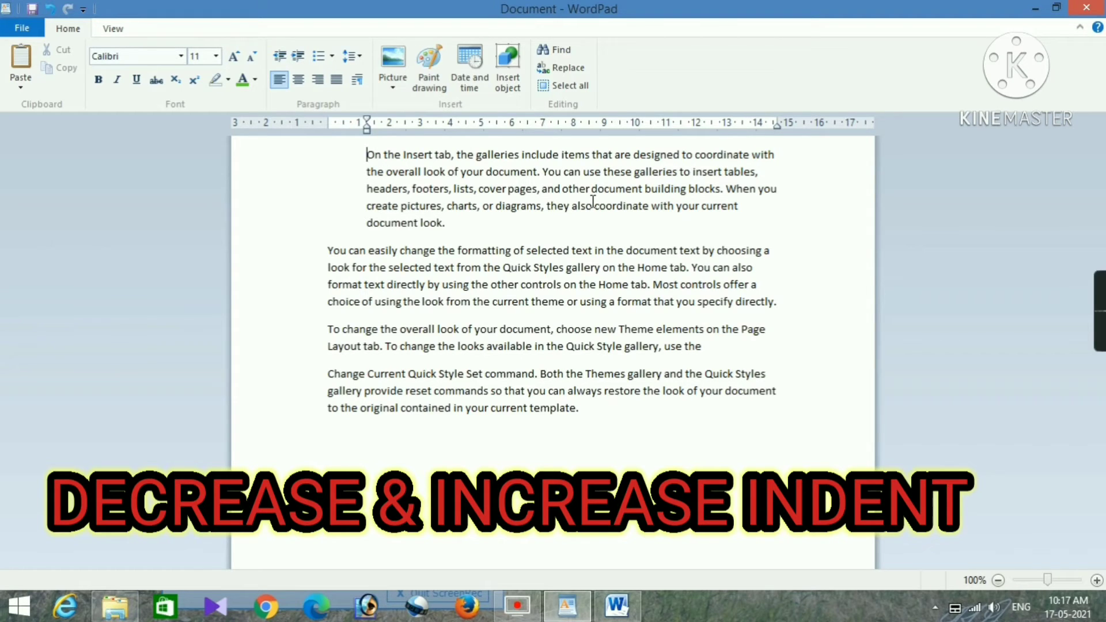
pyautogui.click(280, 58)
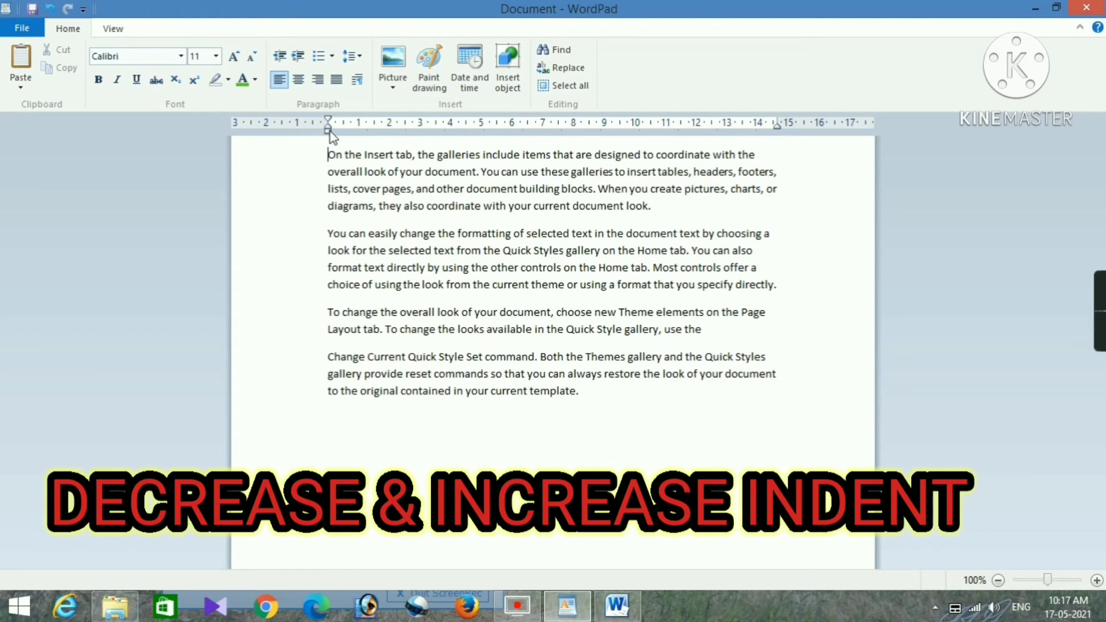
# Step: Give the first paragraph a hanging indent of about 0.5 cm and reset it to the left margin
pyautogui.moveTo(330, 132); pyautogui.dragTo(343, 130)
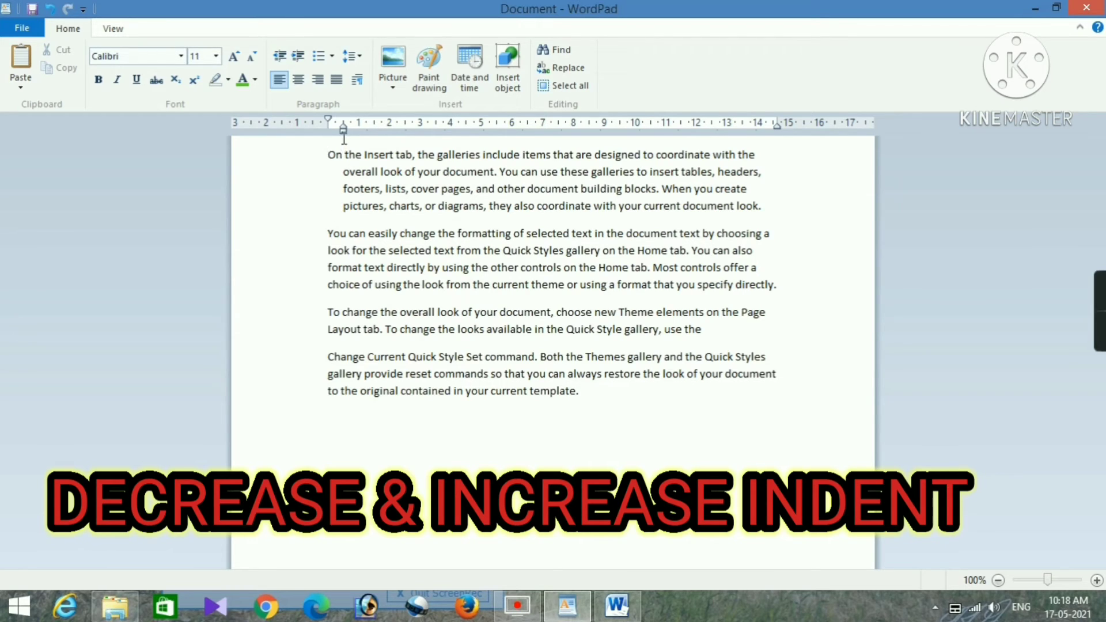
pyautogui.moveTo(343, 133)
pyautogui.mouseDown()
pyautogui.moveTo(334, 126)
pyautogui.moveTo(353, 131)
pyautogui.moveTo(331, 128)
pyautogui.mouseUp()
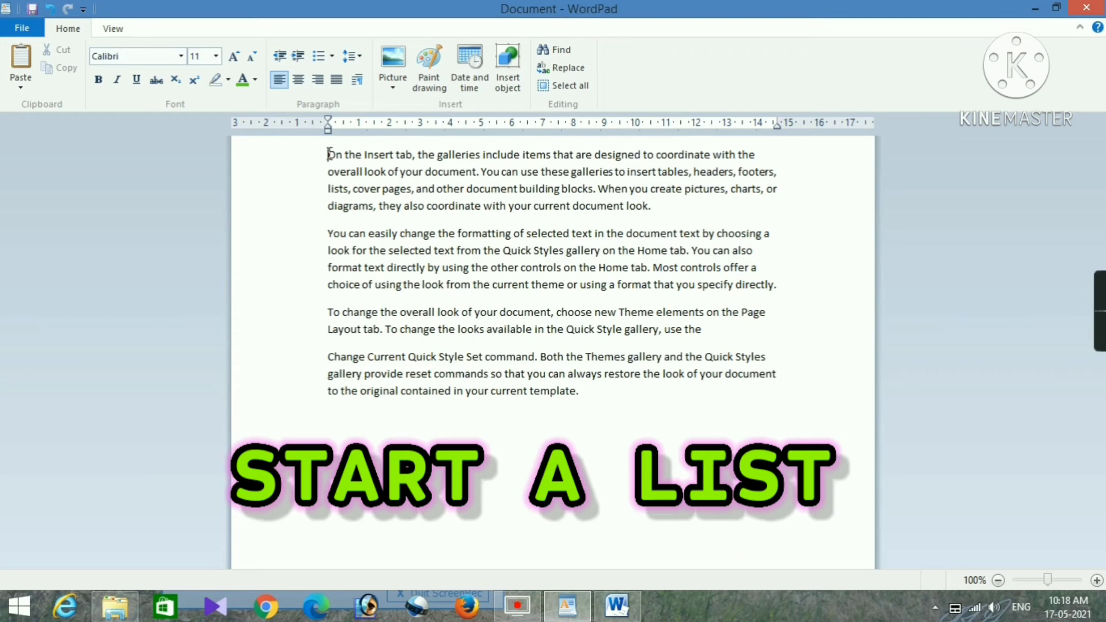
# Step: Format all four paragraphs as a list numbered with lowercase Roman numerals and deselect the text
pyautogui.moveTo(327, 154); pyautogui.dragTo(785, 393)
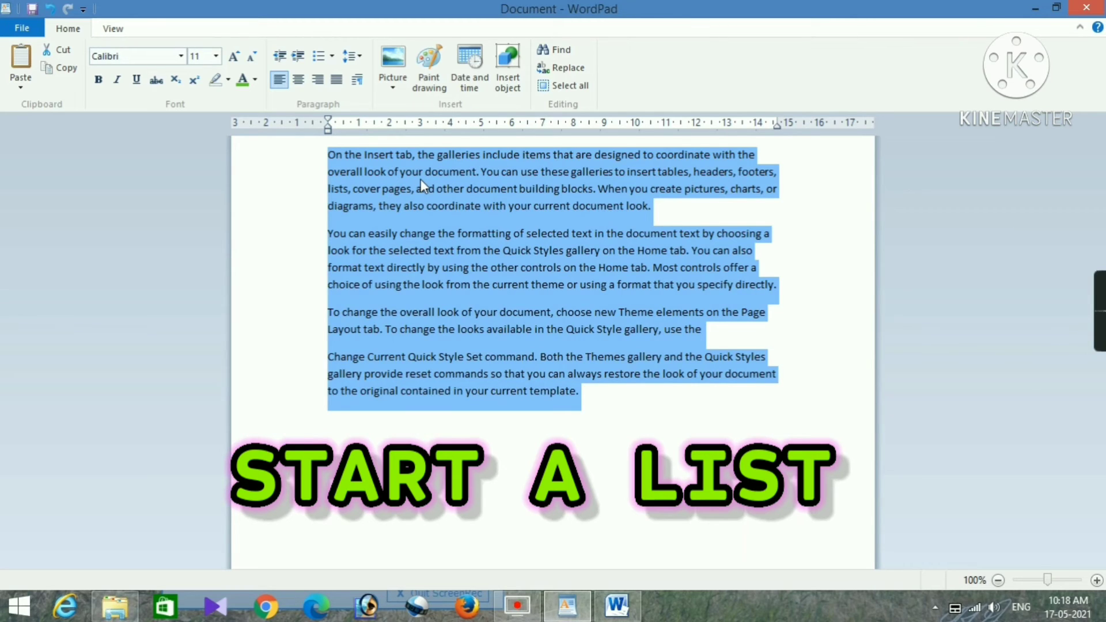
pyautogui.click(332, 56)
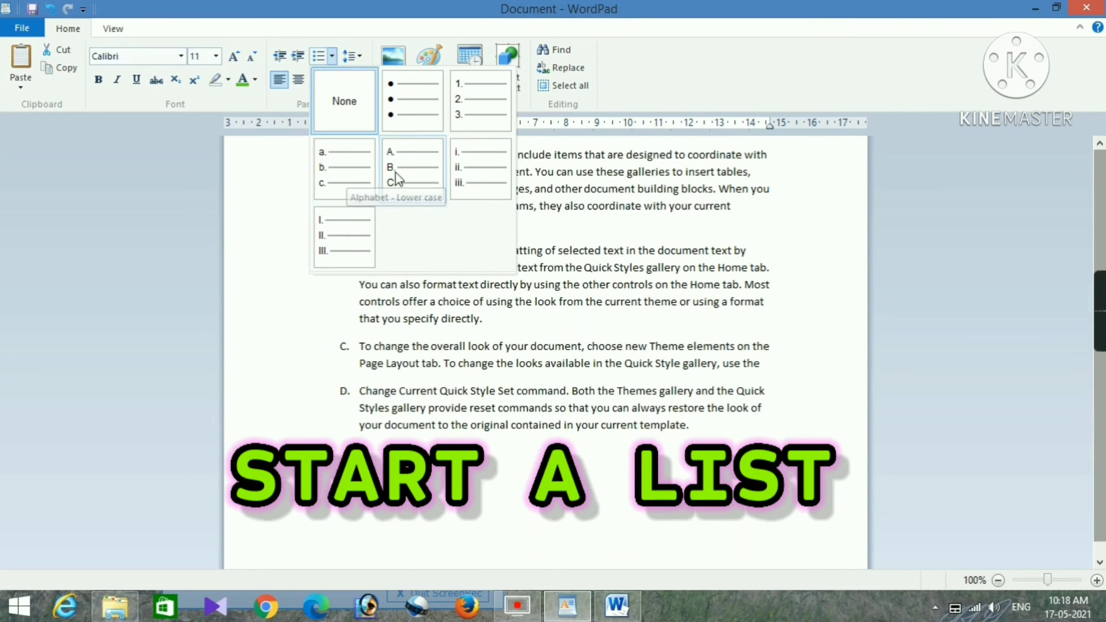
pyautogui.click(467, 171)
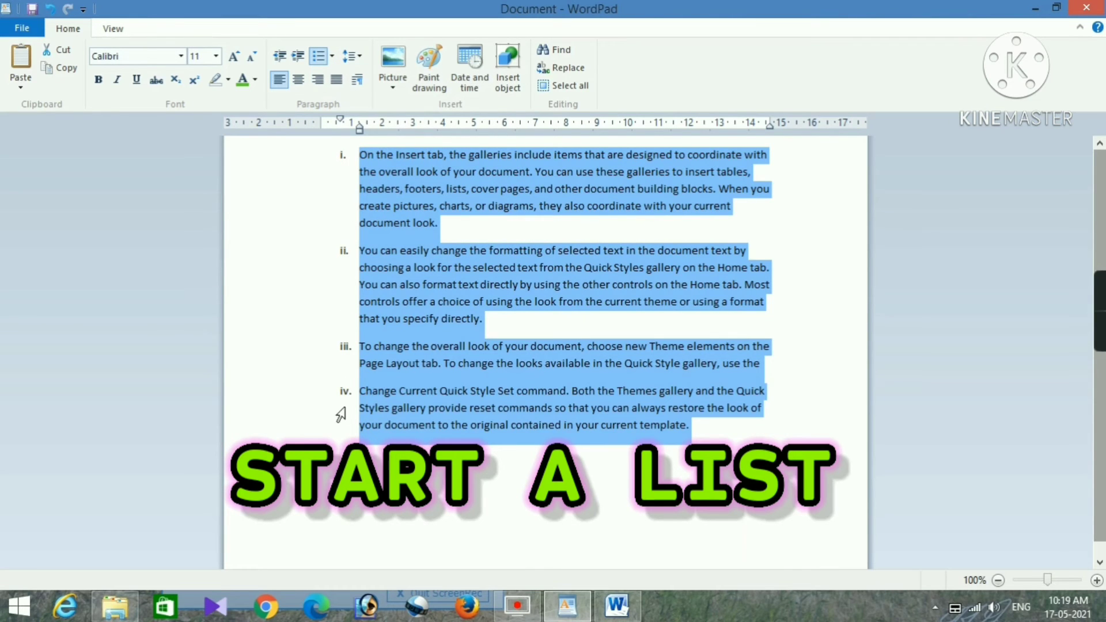
pyautogui.click(372, 464)
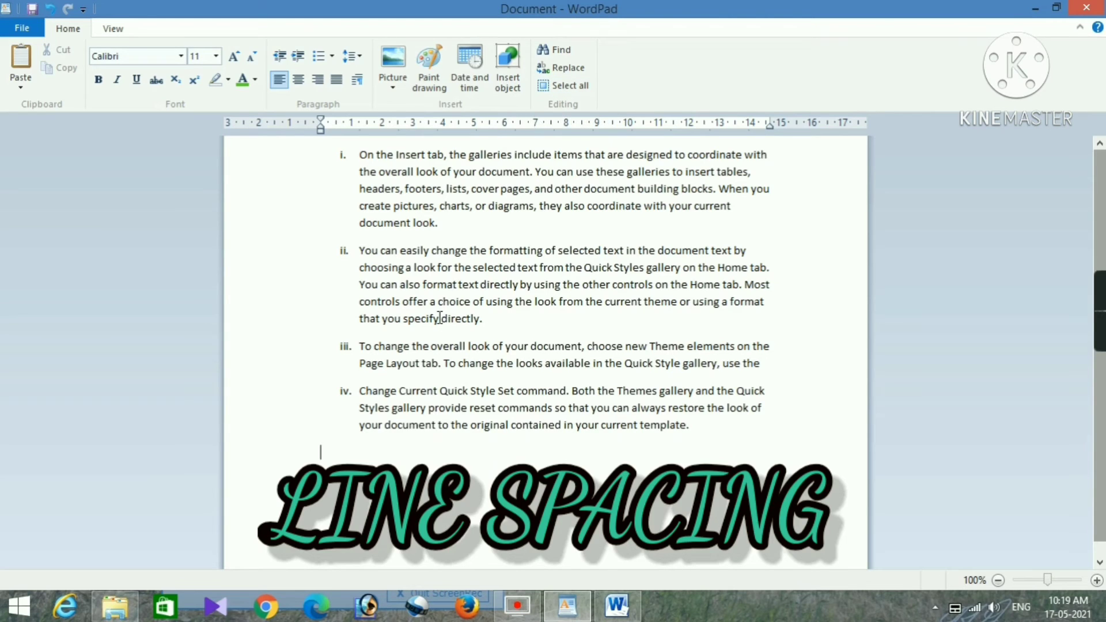
# Step: Set the line spacing of the whole document to 2
pyautogui.hotkey('ctrl', 'a')
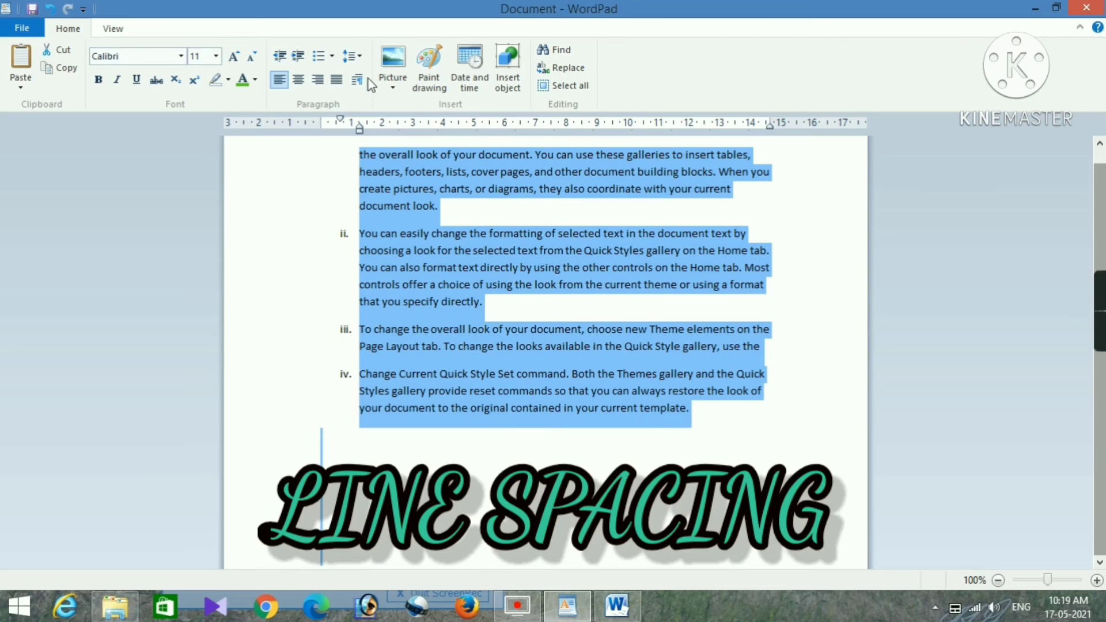
pyautogui.click(360, 58)
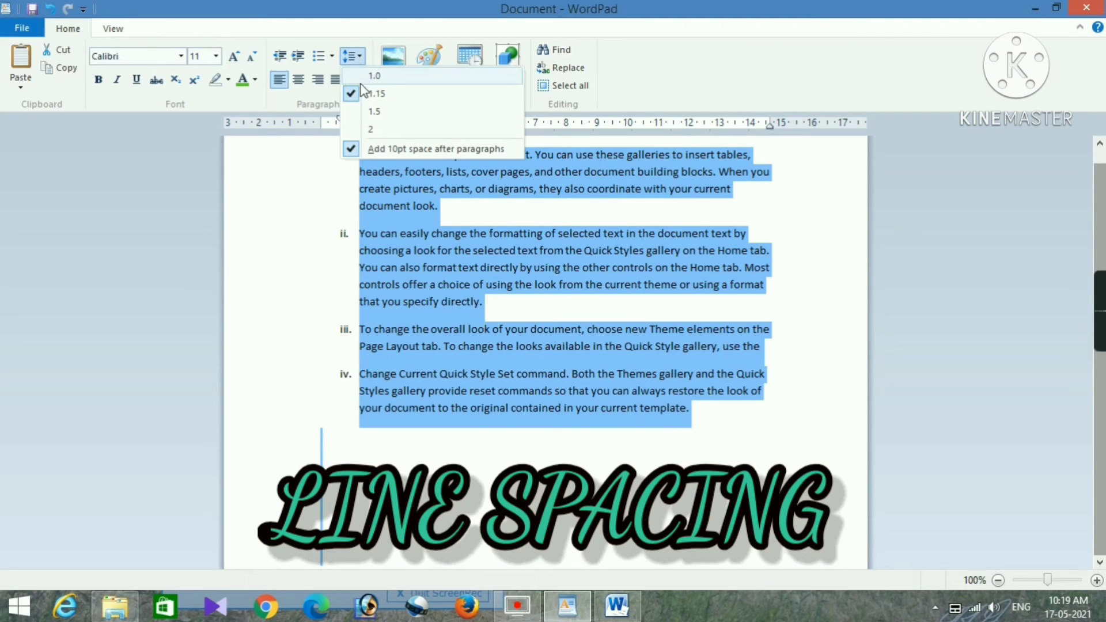
pyautogui.click(355, 132)
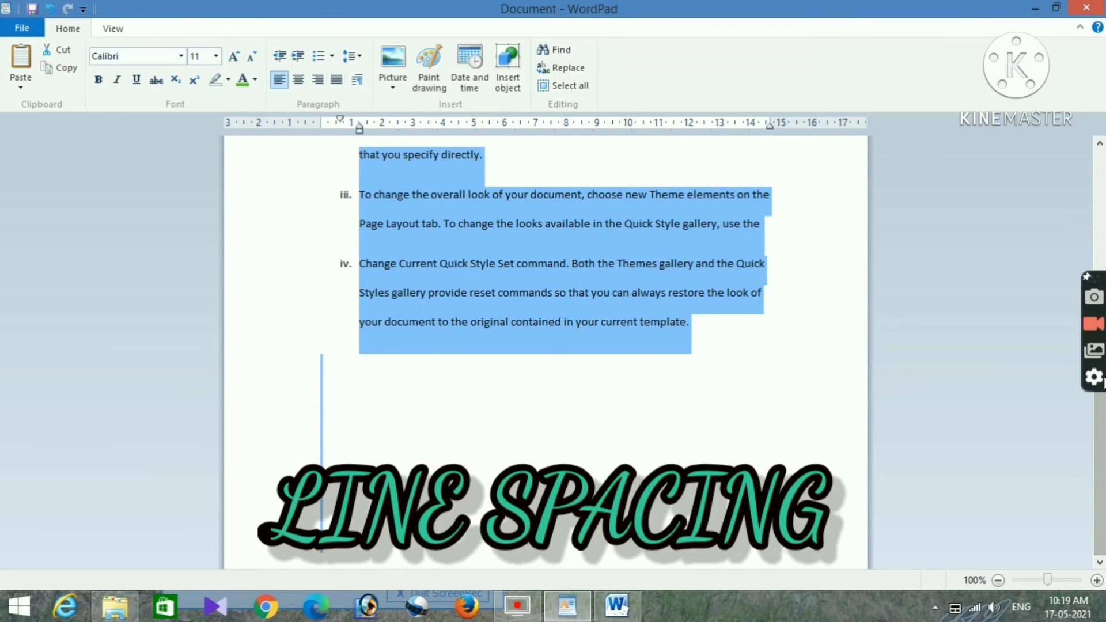
pyautogui.moveTo(1095, 455); pyautogui.dragTo(1099, 293)
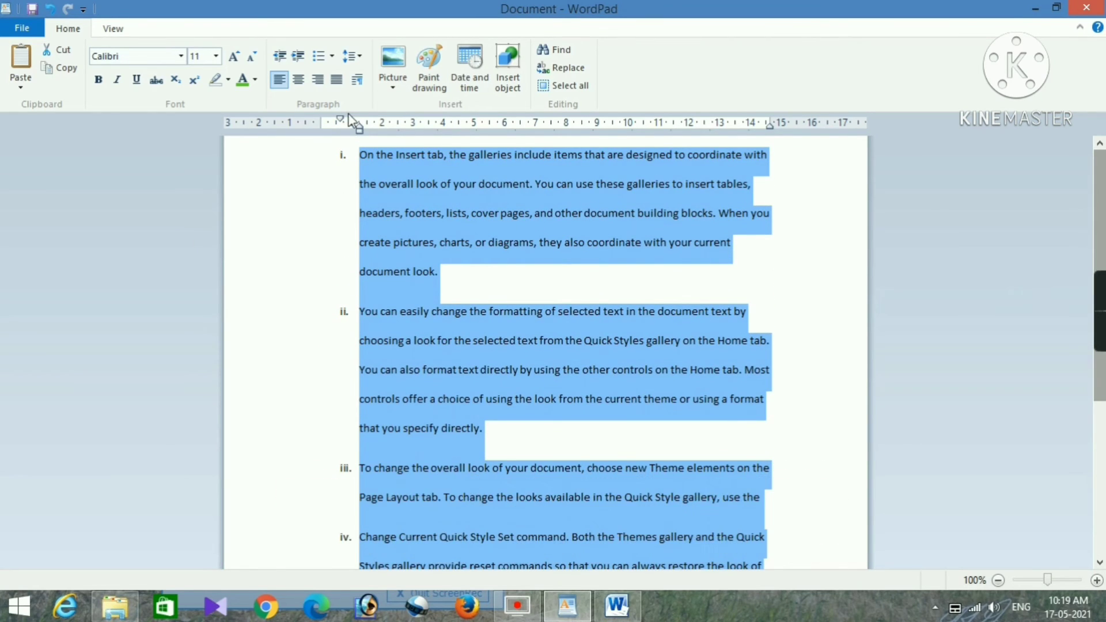
# Step: Return the line spacing of the whole document to 1.15
pyautogui.click(361, 56)
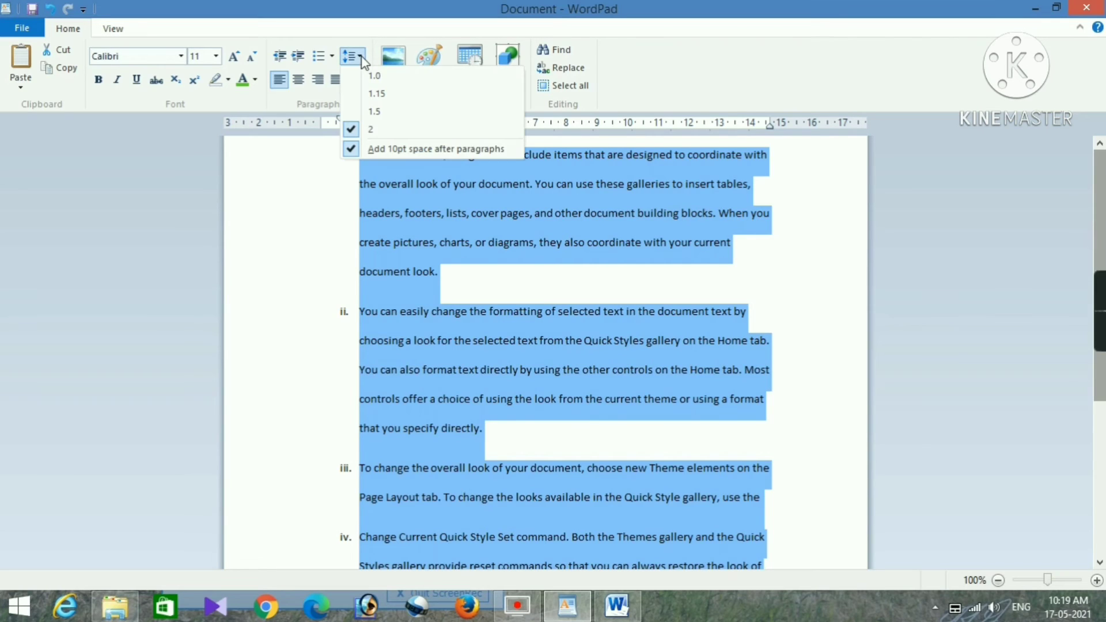
pyautogui.click(351, 97)
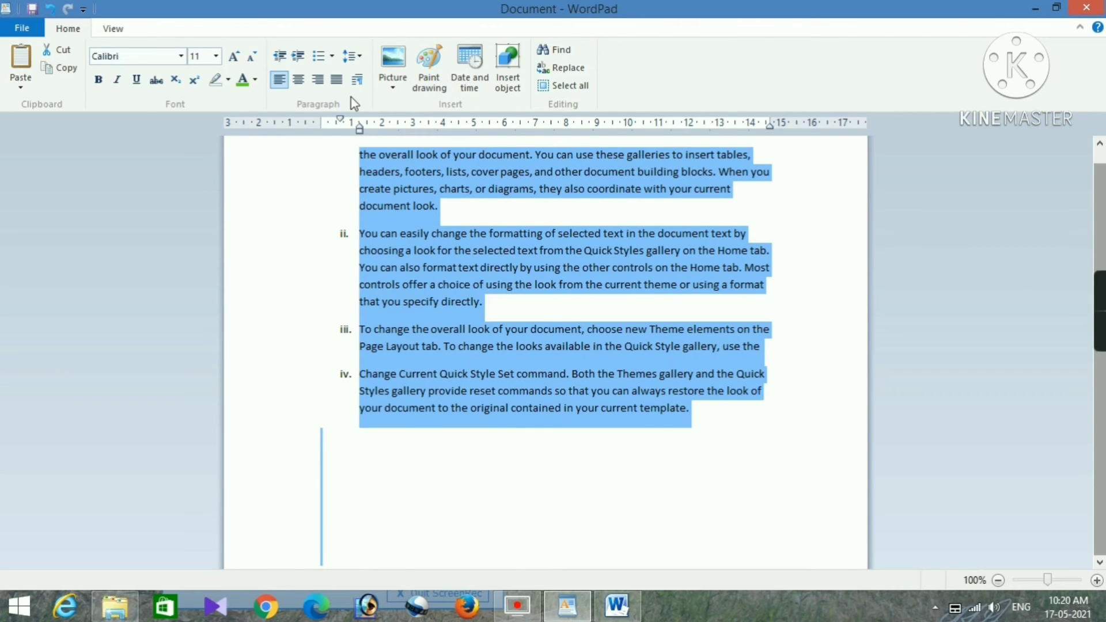
pyautogui.click(358, 58)
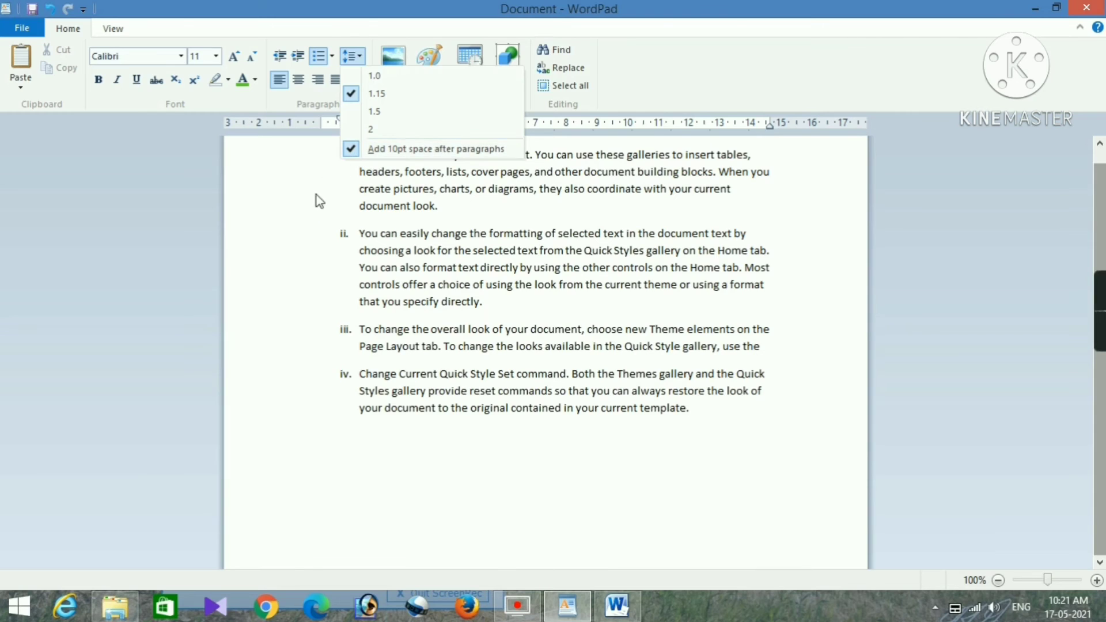
pyautogui.click(305, 213)
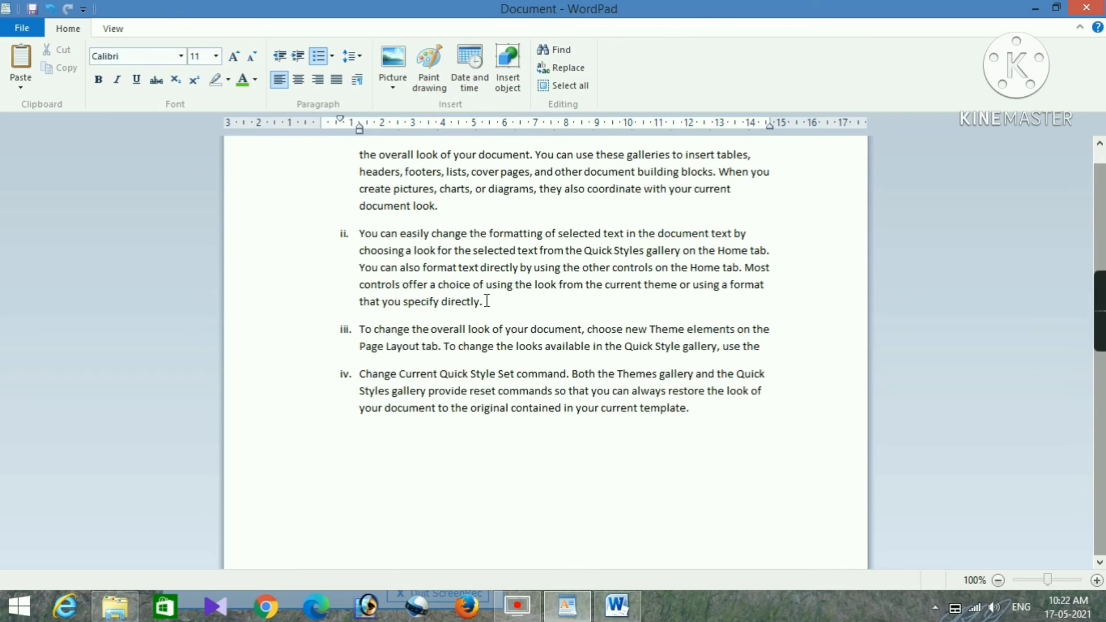
# Step: Remove the 10pt space after paragraphs from list items i and ii
pyautogui.doubleClick(464, 300)
pyautogui.moveTo(464, 300); pyautogui.dragTo(364, 159)
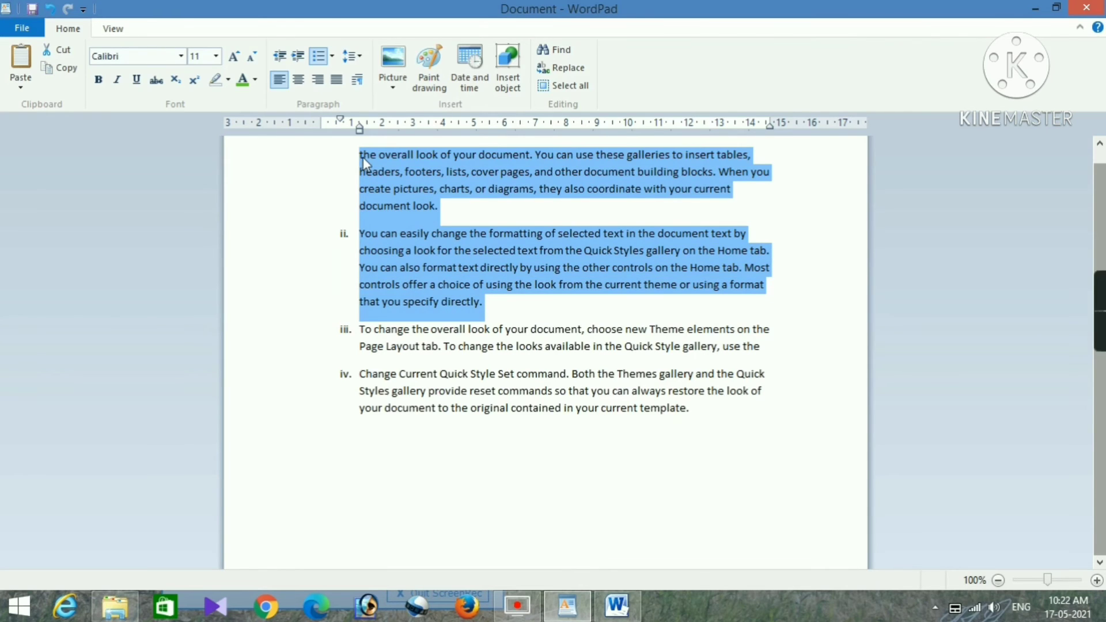
pyautogui.click(361, 60)
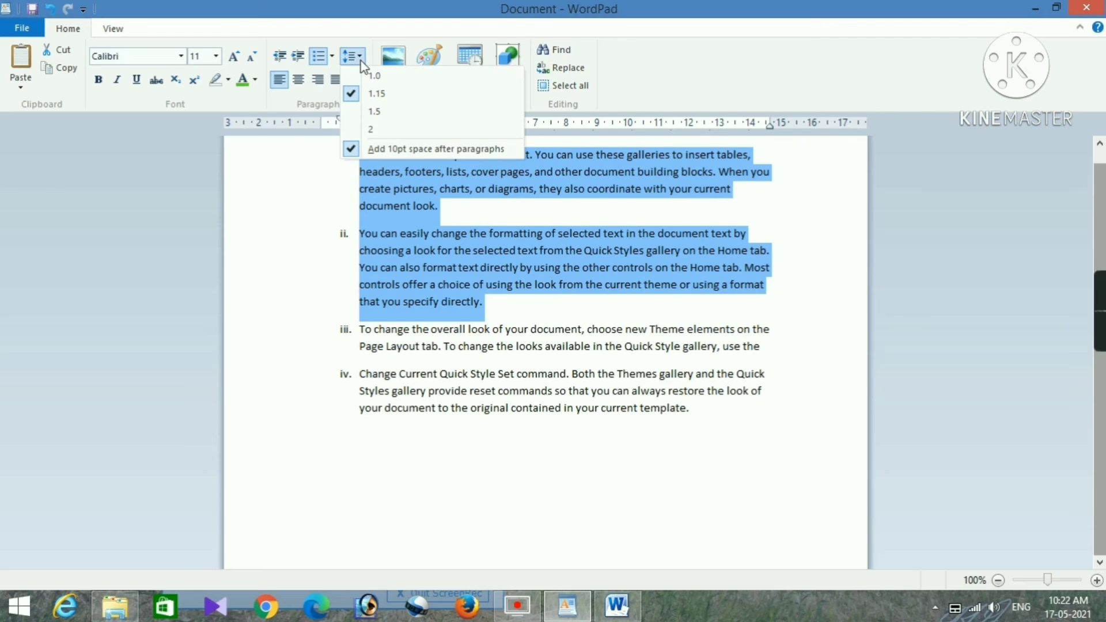
pyautogui.click(353, 151)
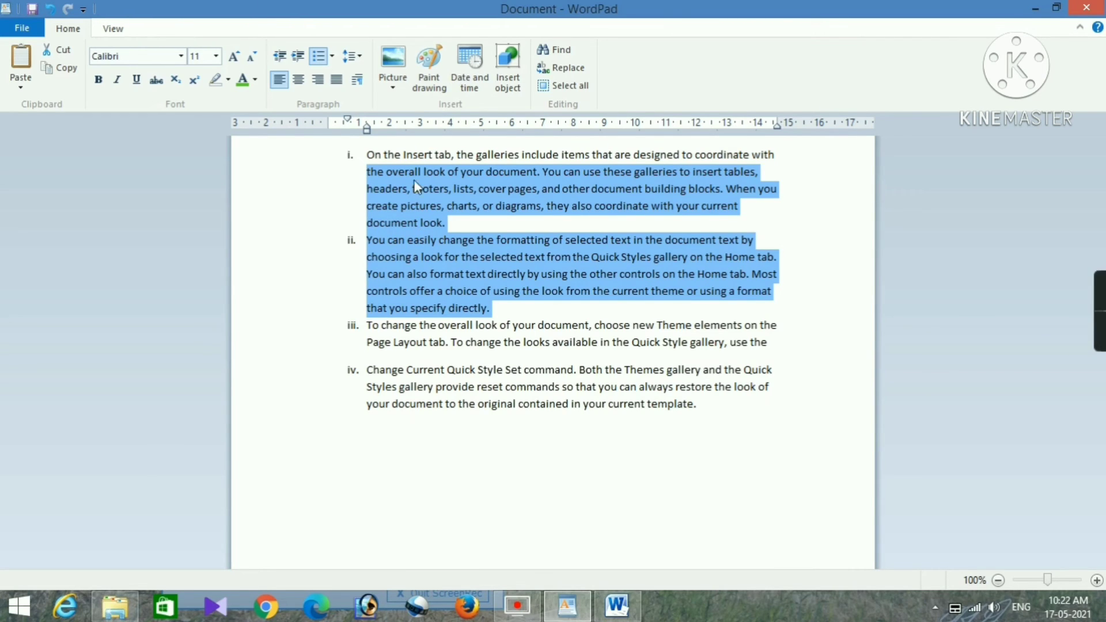
# Step: Restore the 10pt space after paragraphs for list items i and ii
pyautogui.click(360, 56)
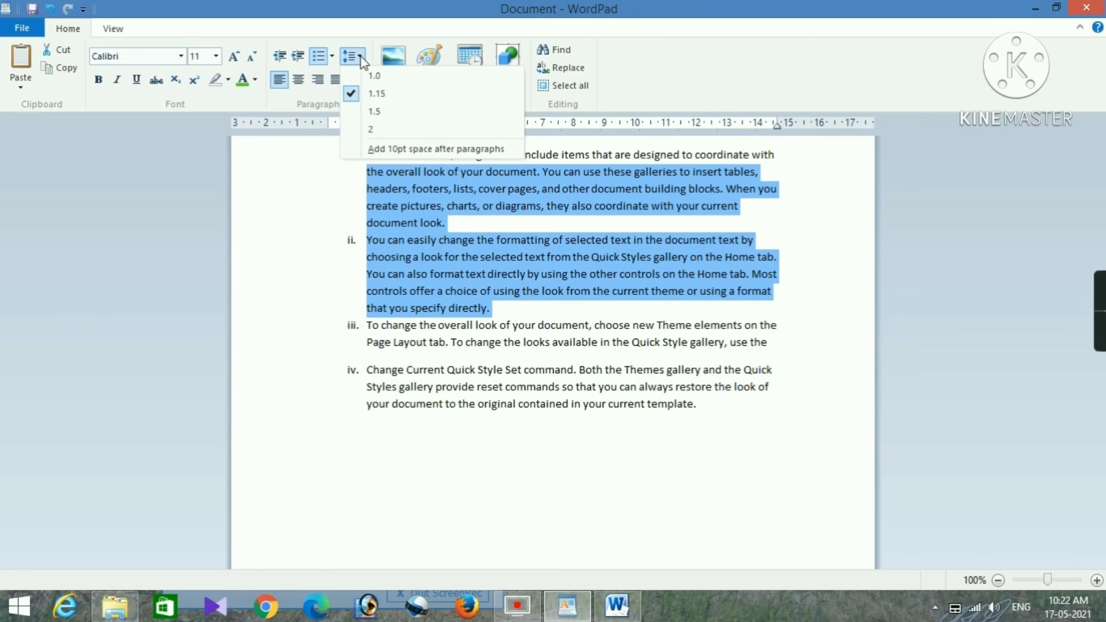
pyautogui.click(354, 152)
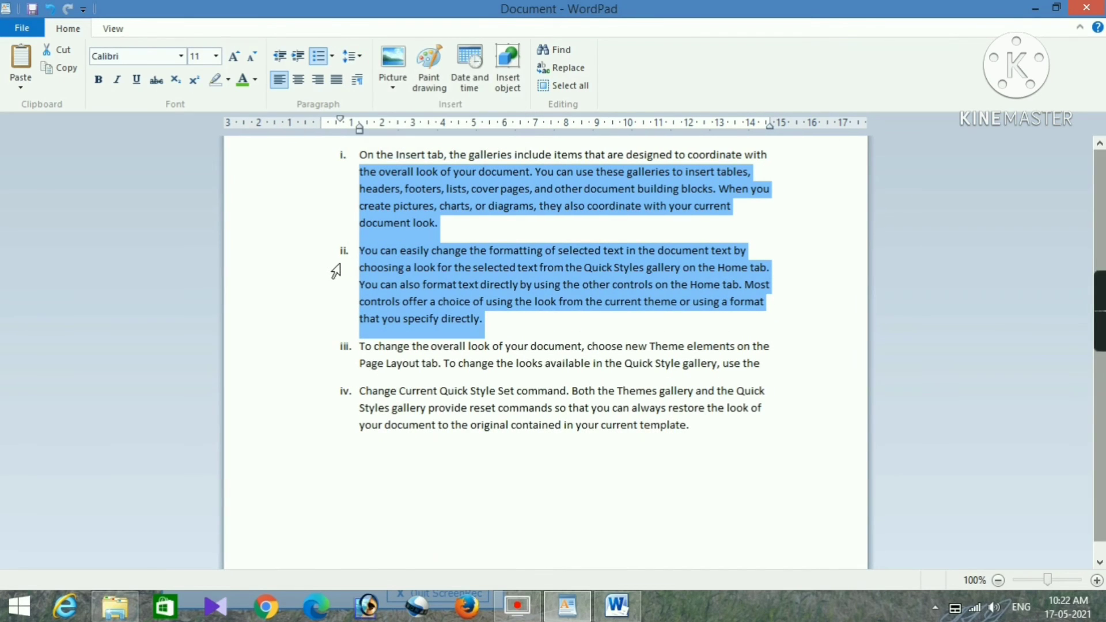
pyautogui.click(310, 269)
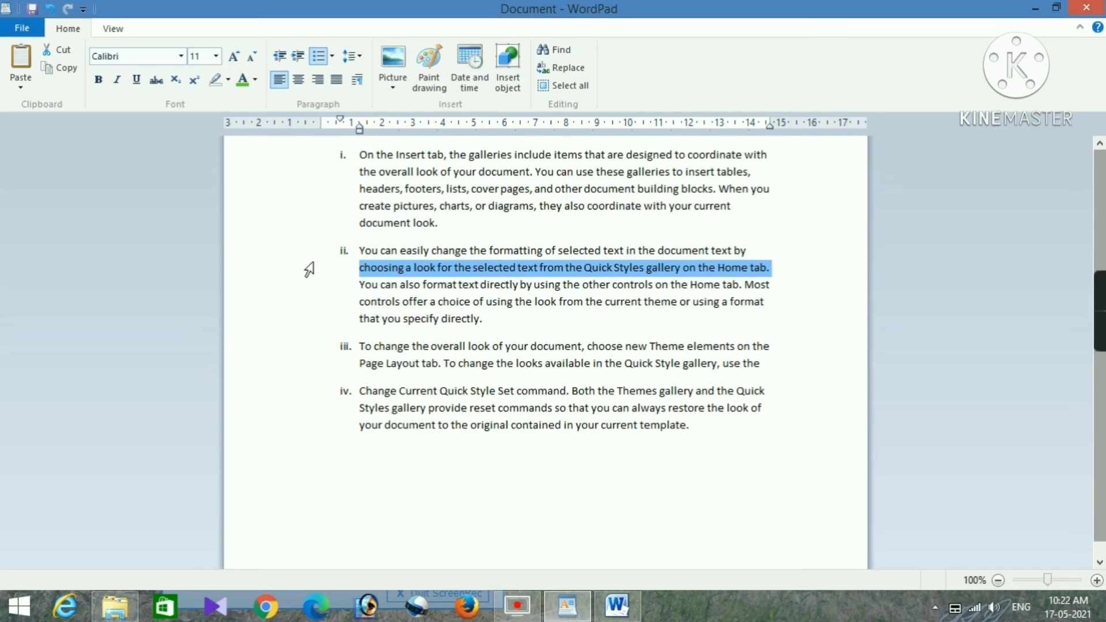
# Step: Split the first list item into four separate items by breaking it at the ends of its first three lines
pyautogui.click(768, 154)
pyautogui.press('Return')
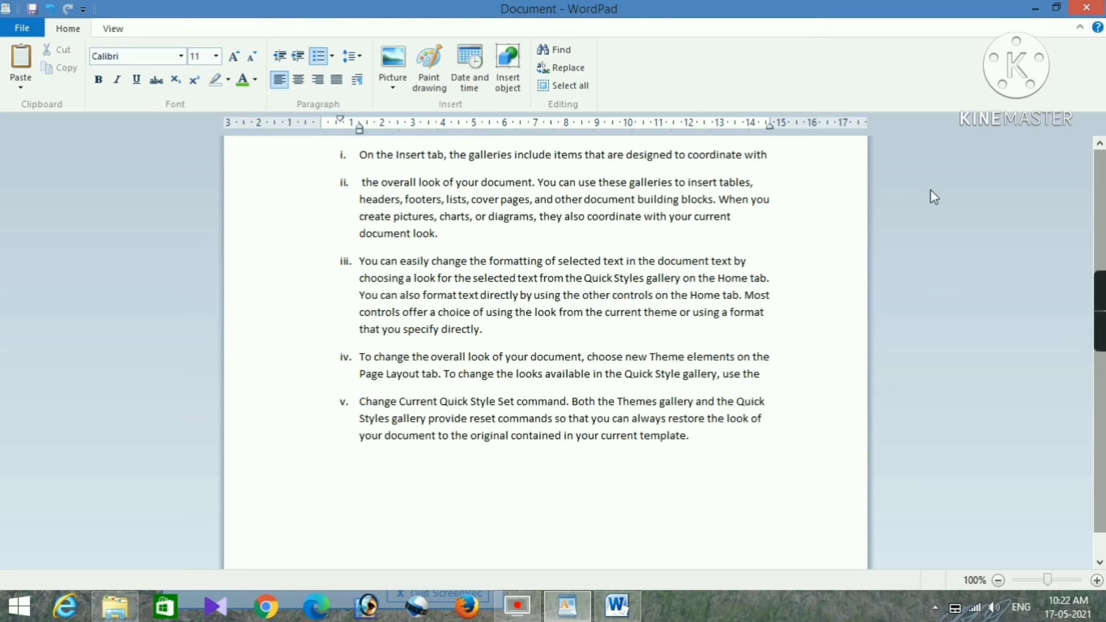
pyautogui.click(758, 183)
pyautogui.press('Return')
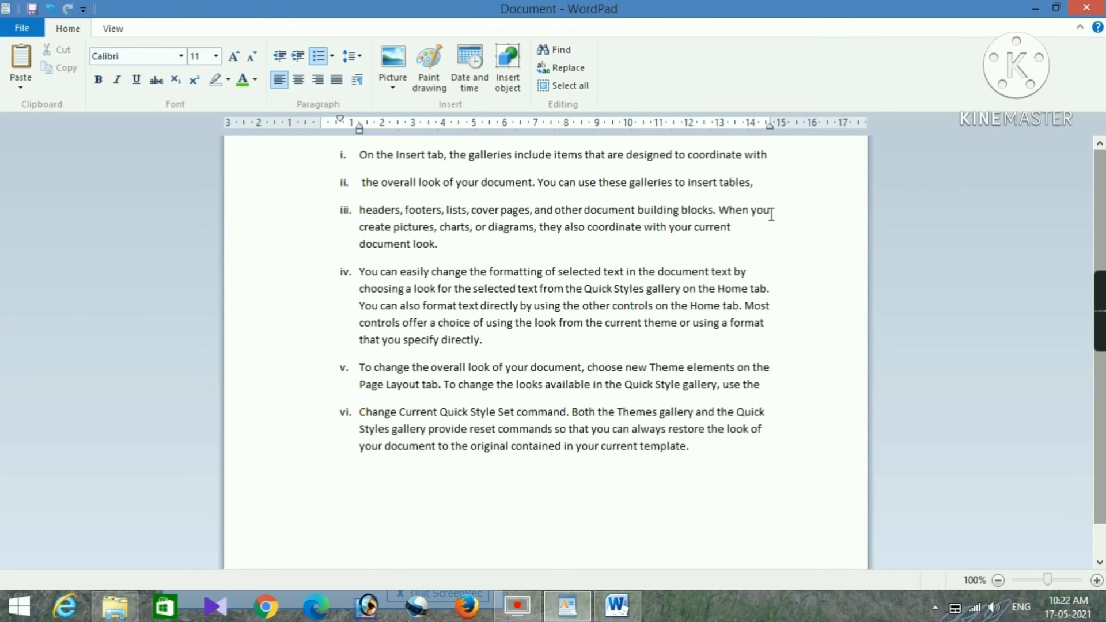
pyautogui.click(772, 212)
pyautogui.press('Return')
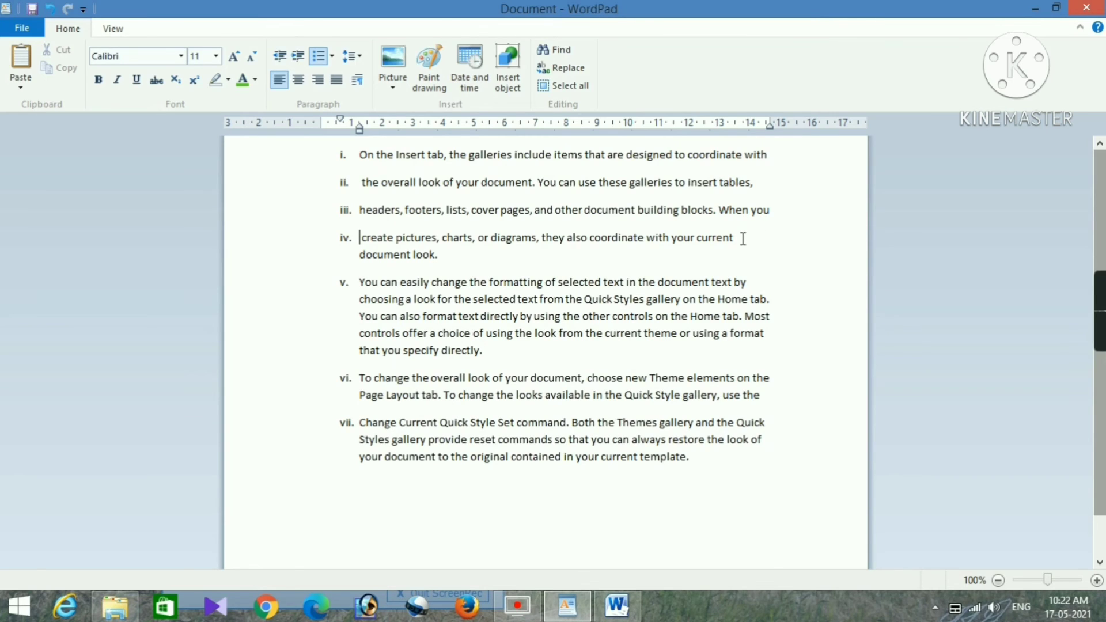
# Step: Remove the 10pt space after paragraphs from list items i to iv
pyautogui.moveTo(743, 238); pyautogui.dragTo(356, 155)
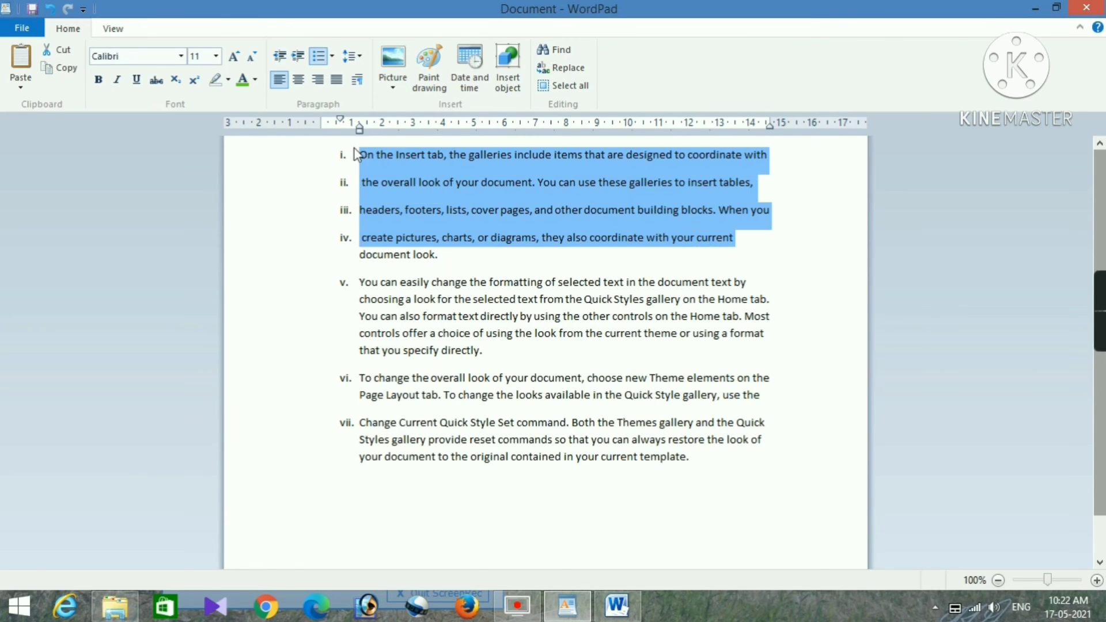
pyautogui.click(360, 57)
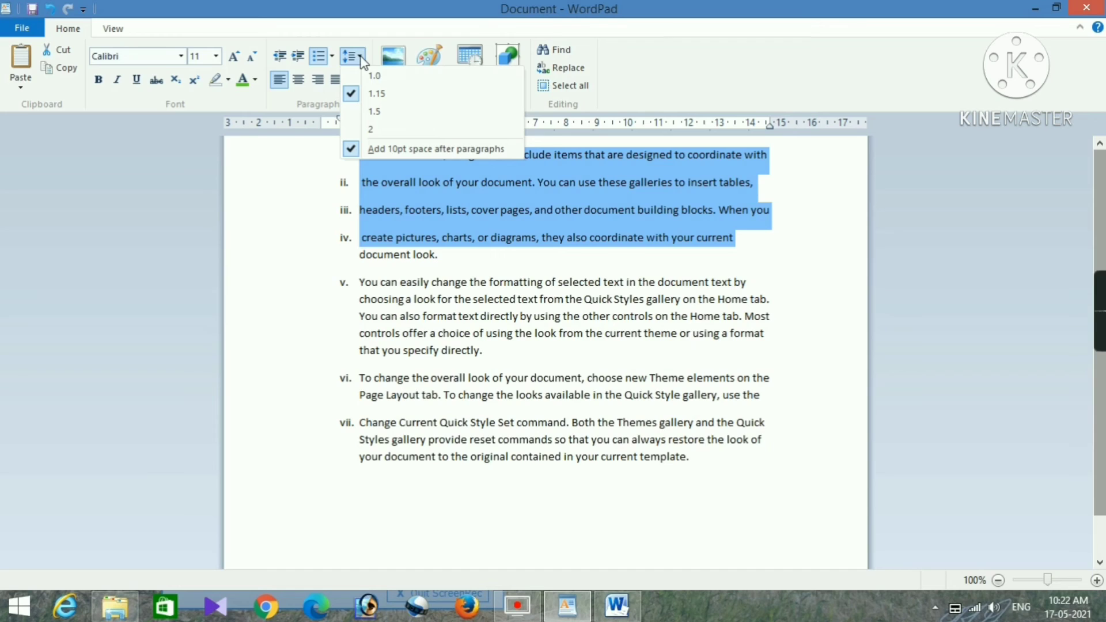
pyautogui.click(350, 151)
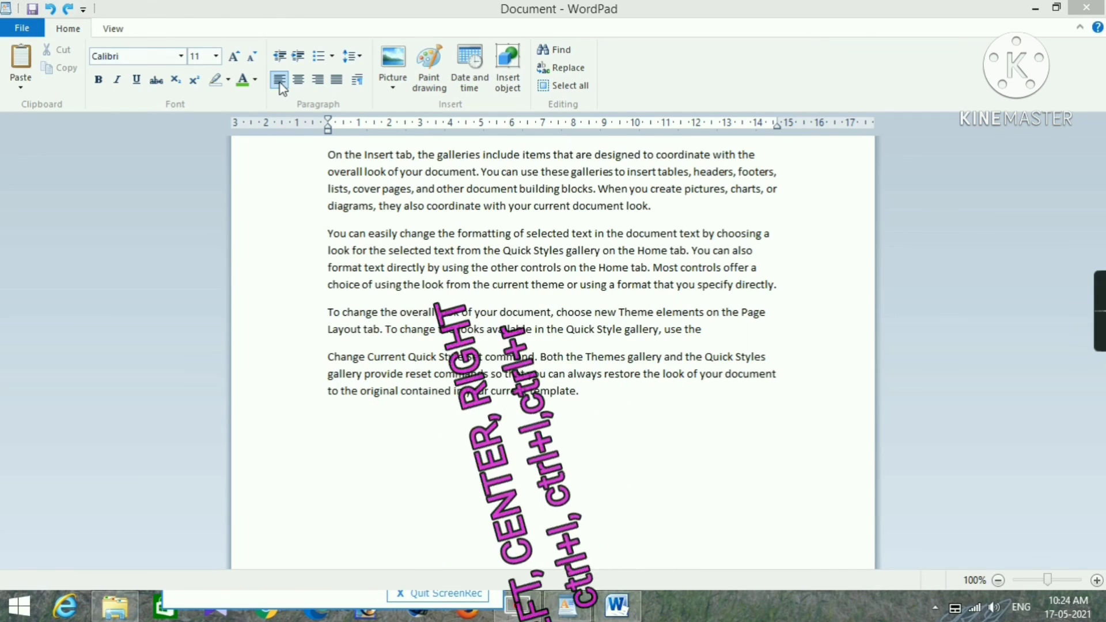
# Step: Justify all four body paragraphs
pyautogui.click(340, 86)
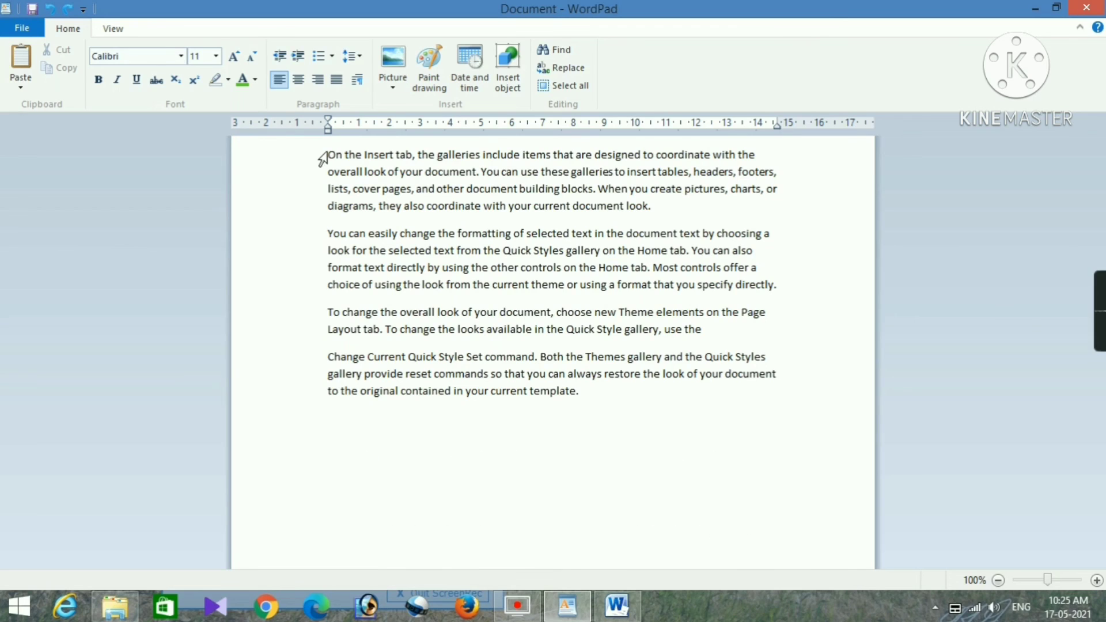
pyautogui.moveTo(330, 153); pyautogui.dragTo(763, 397)
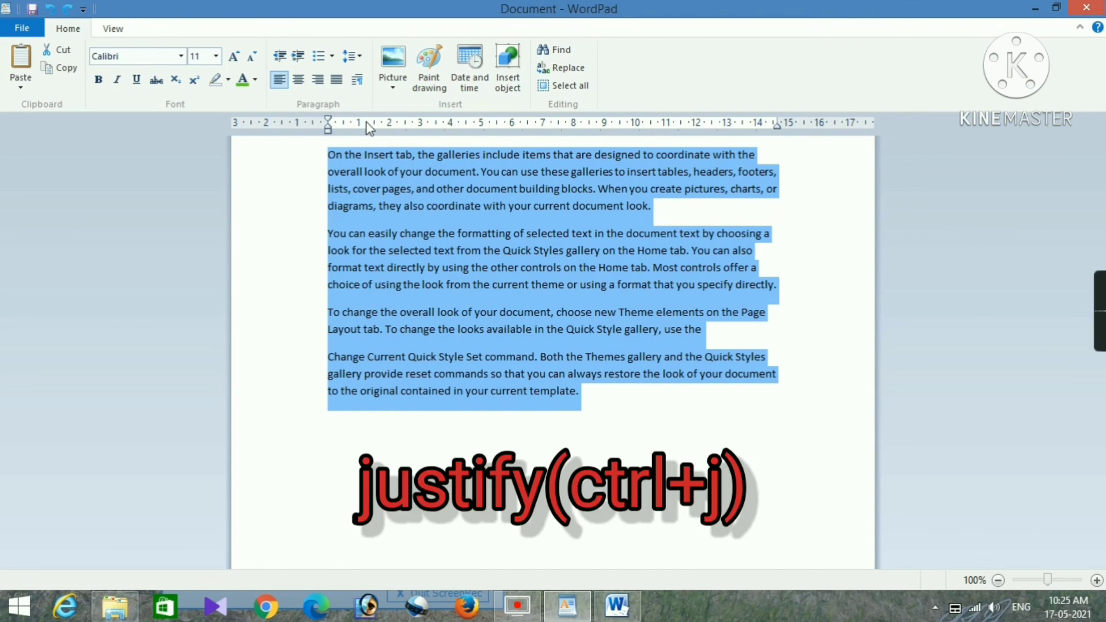
pyautogui.click(336, 84)
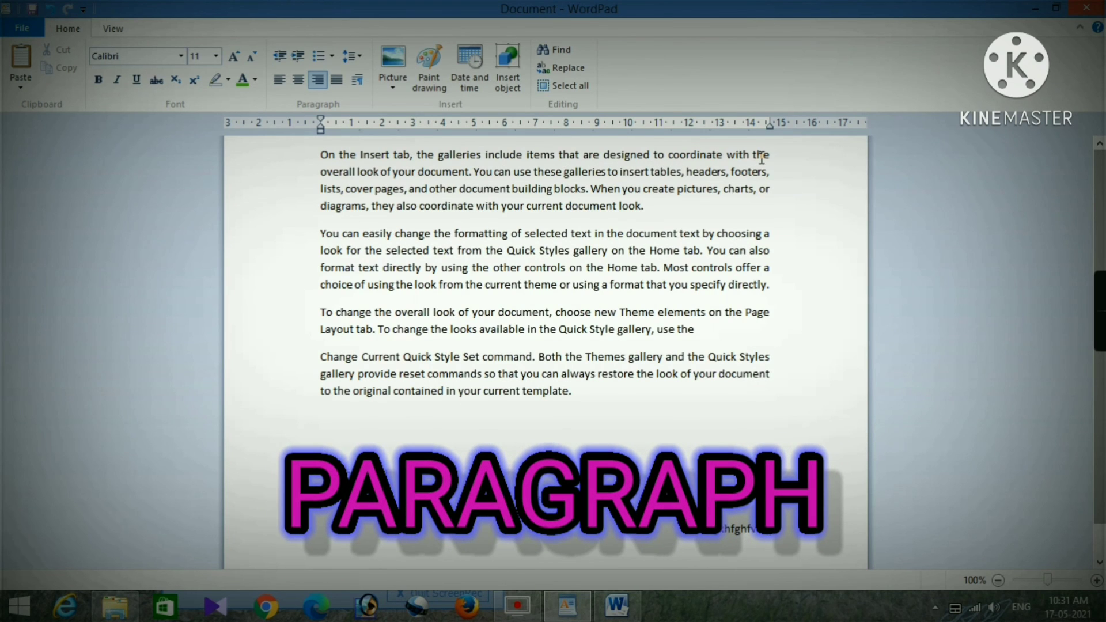
# Step: Give the four justified paragraphs a 2 cm first-line indent through the Paragraph settings, keeping Justified alignment, and deselect the text
pyautogui.click(576, 394)
pyautogui.moveTo(576, 394); pyautogui.dragTo(308, 160)
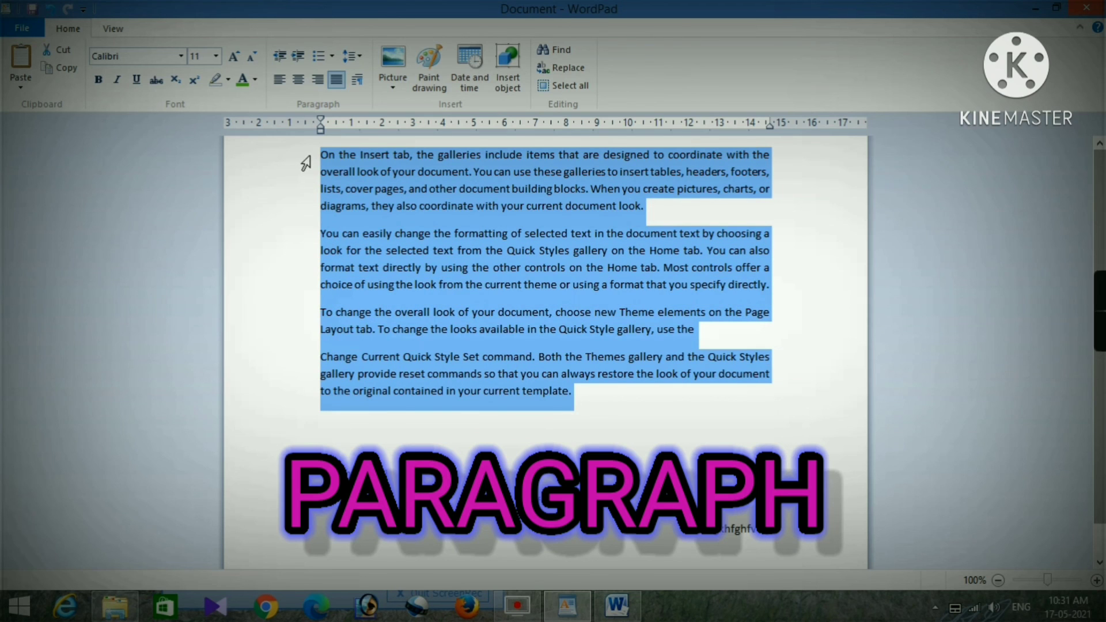
pyautogui.click(357, 80)
pyautogui.moveTo(485, 157); pyautogui.dragTo(857, 156)
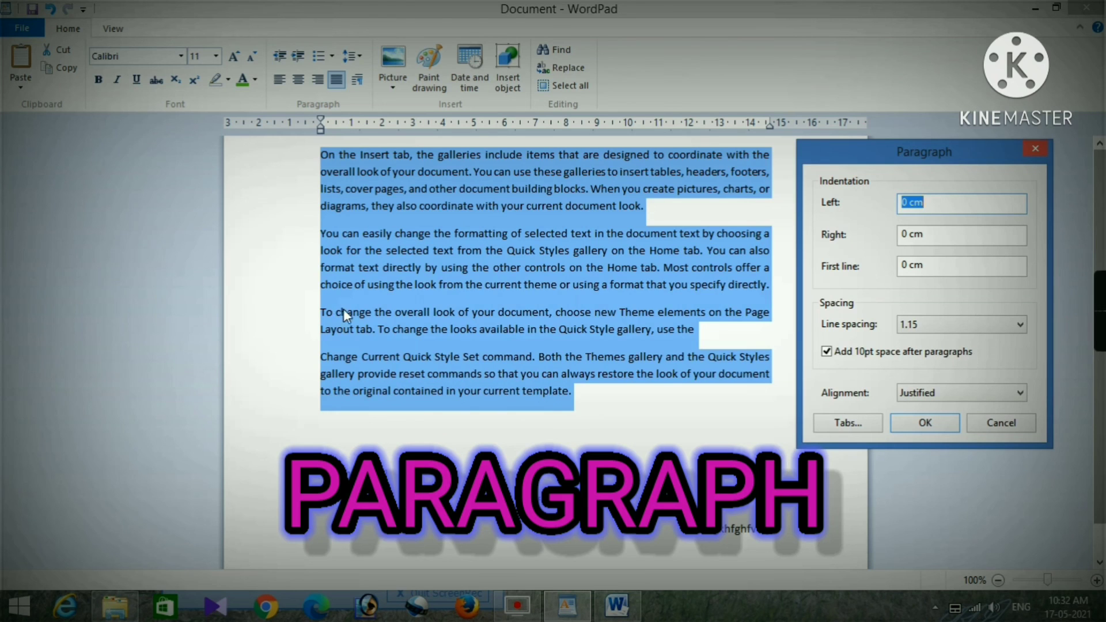
pyautogui.click(910, 265)
pyautogui.press('BackSpace')
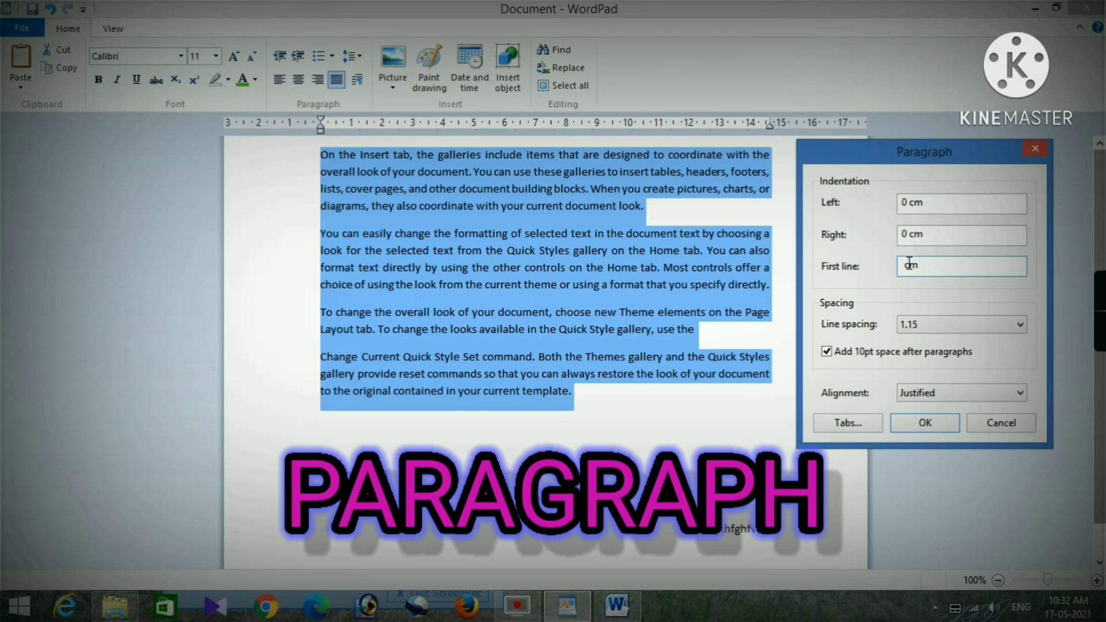
pyautogui.write('2')
pyautogui.click(1020, 393)
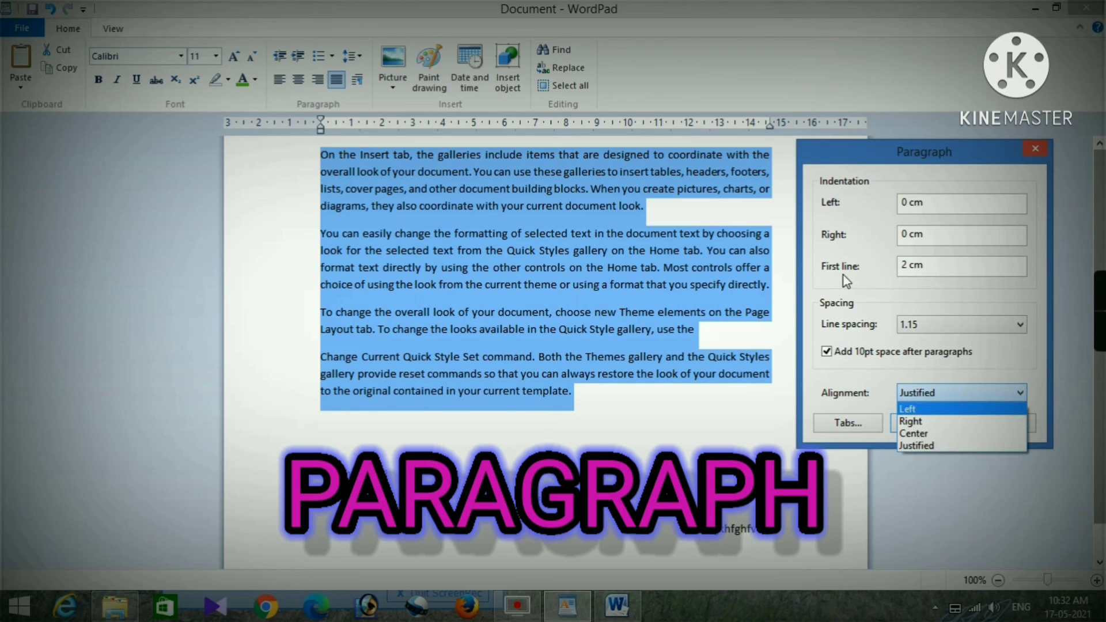
pyautogui.click(879, 289)
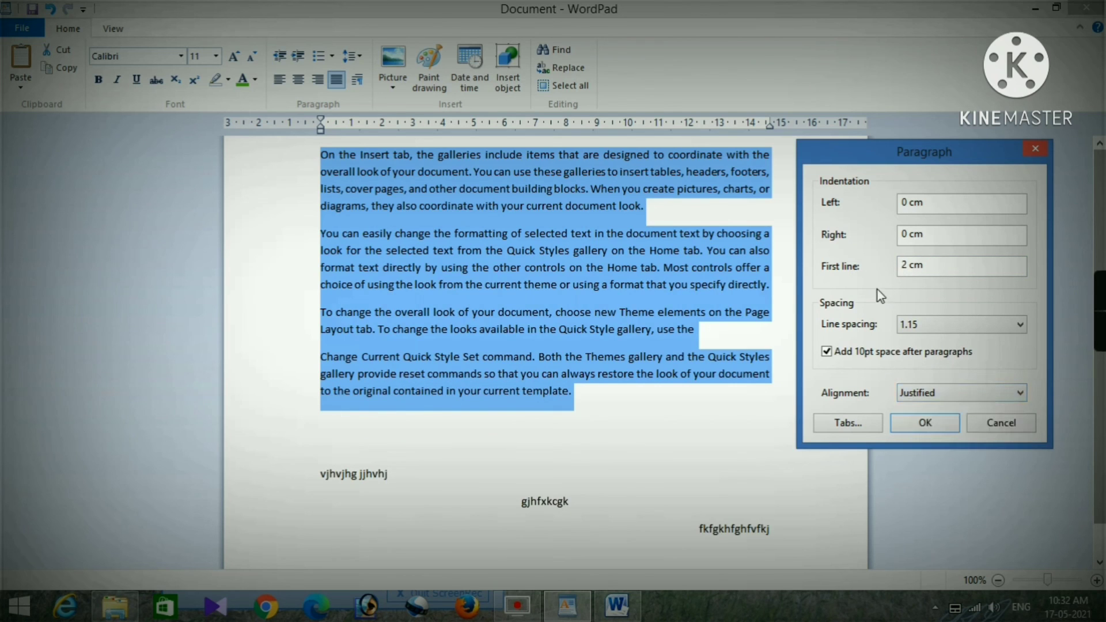
pyautogui.click(935, 427)
pyautogui.click(823, 455)
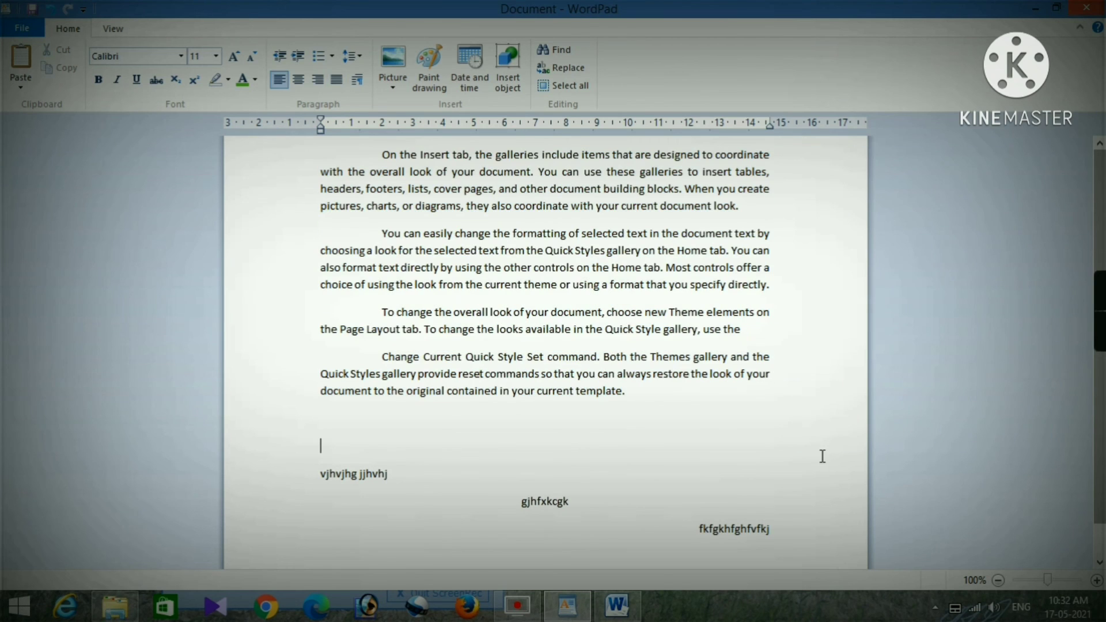